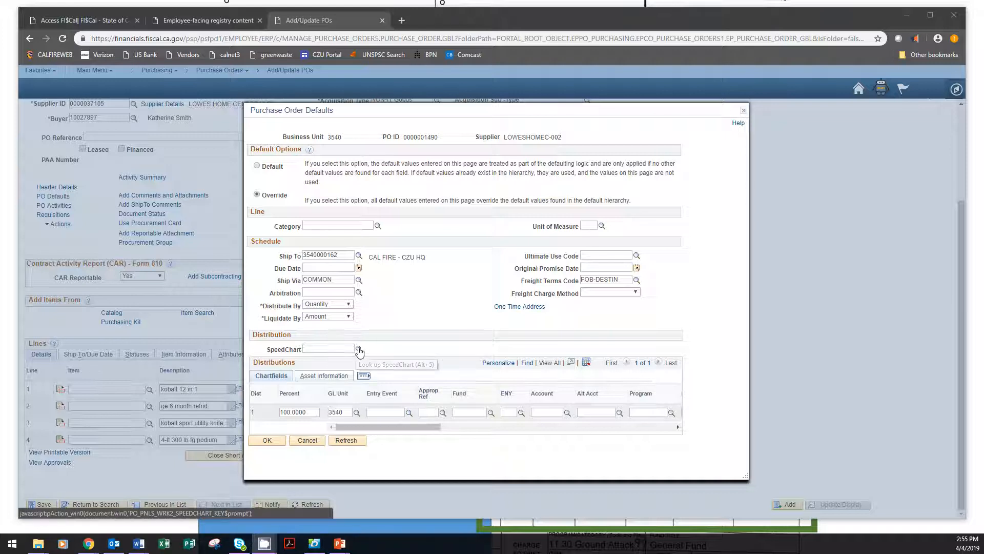
Step: Look up SpeedChart key 02350-18 and apply it to the purchase order's default distribution
left_click(359, 349)
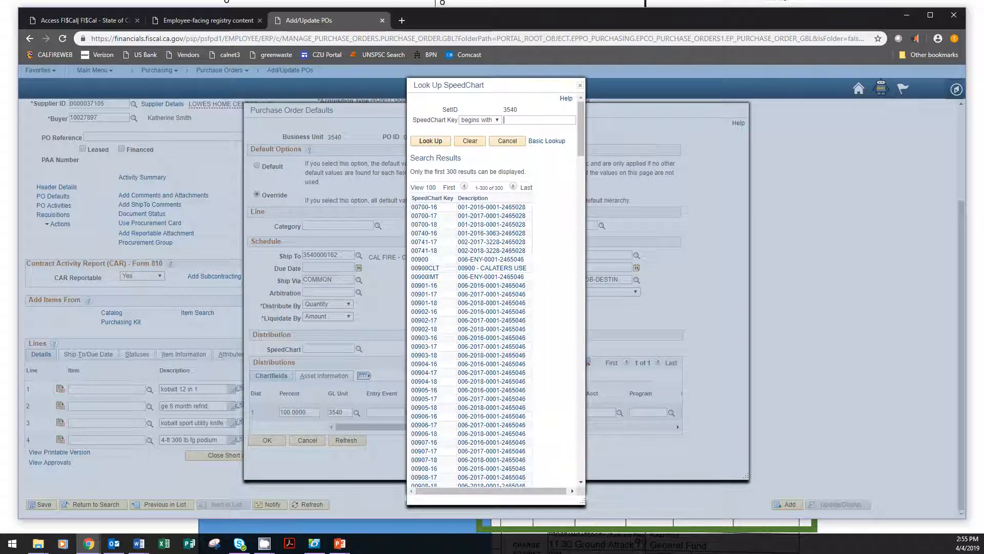
left_click(518, 119)
type("0")
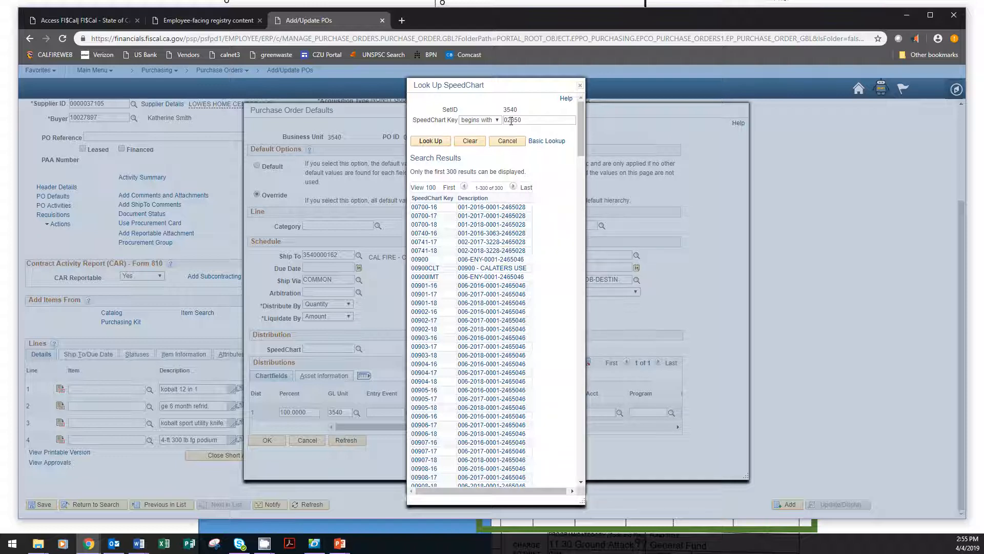
type("2050-18")
left_click(438, 143)
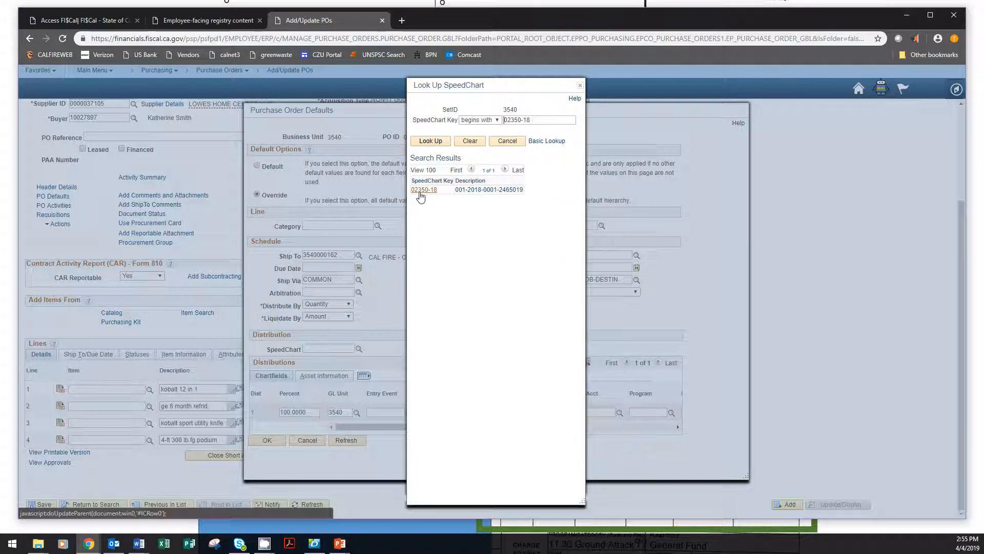
left_click(421, 191)
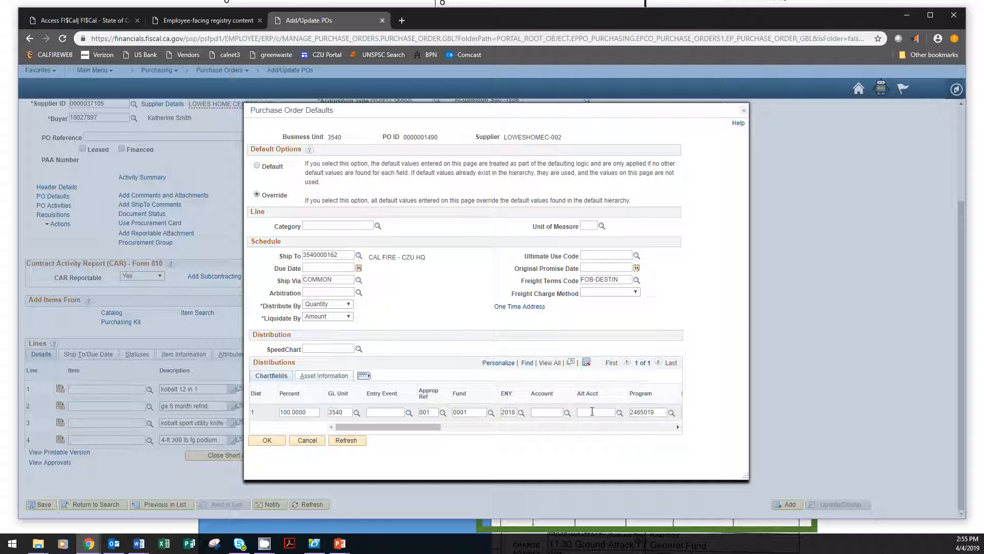
Step: Set the distribution line's Rptg Structure to 35401701 and its Account to 5368155
scroll(419, 425, "right", 5)
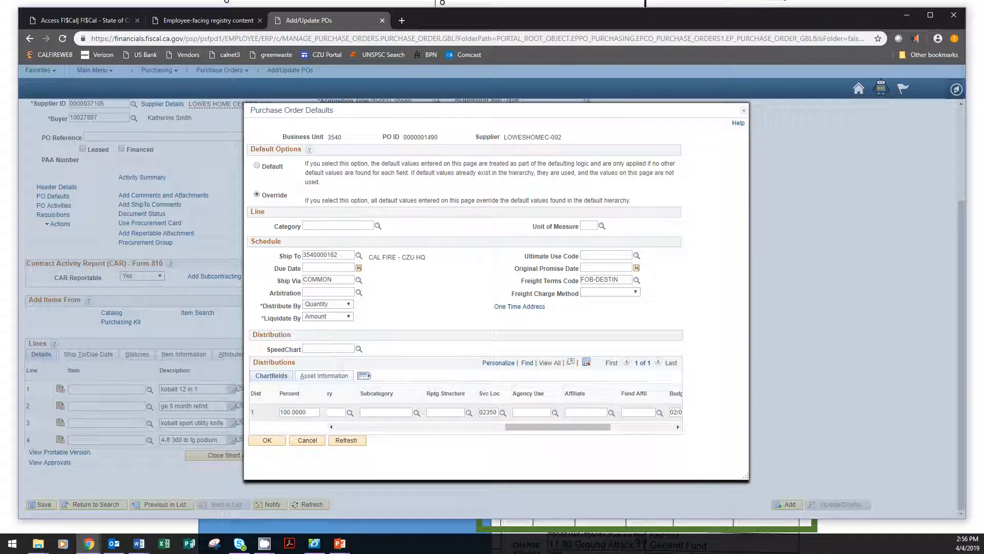
type("35401701")
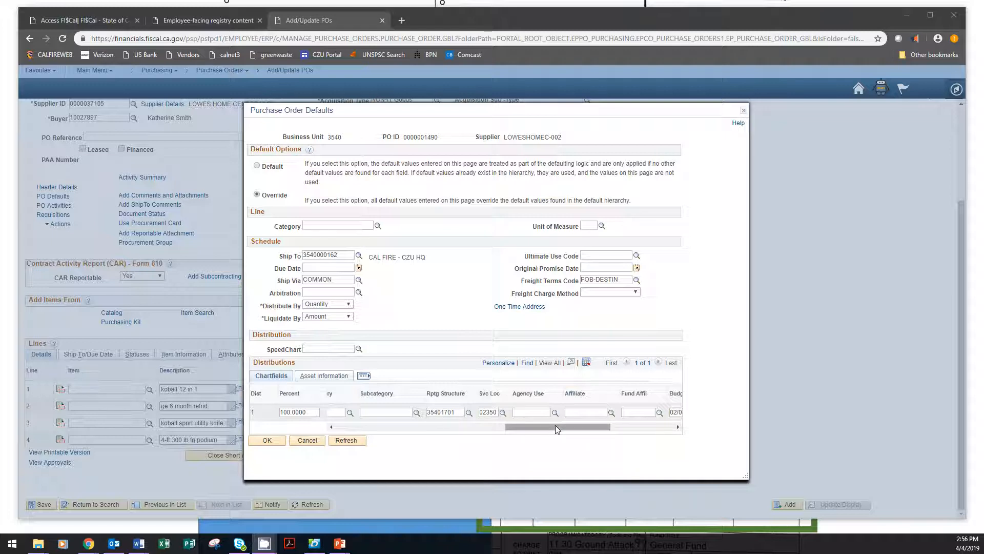
left_click_drag(557, 431, 425, 433)
left_click(422, 412)
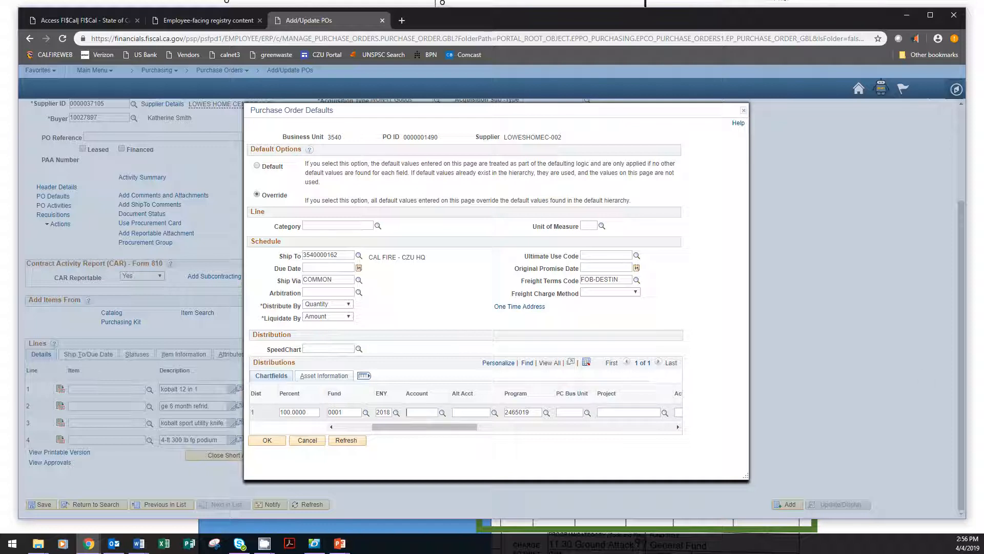
type("5368155")
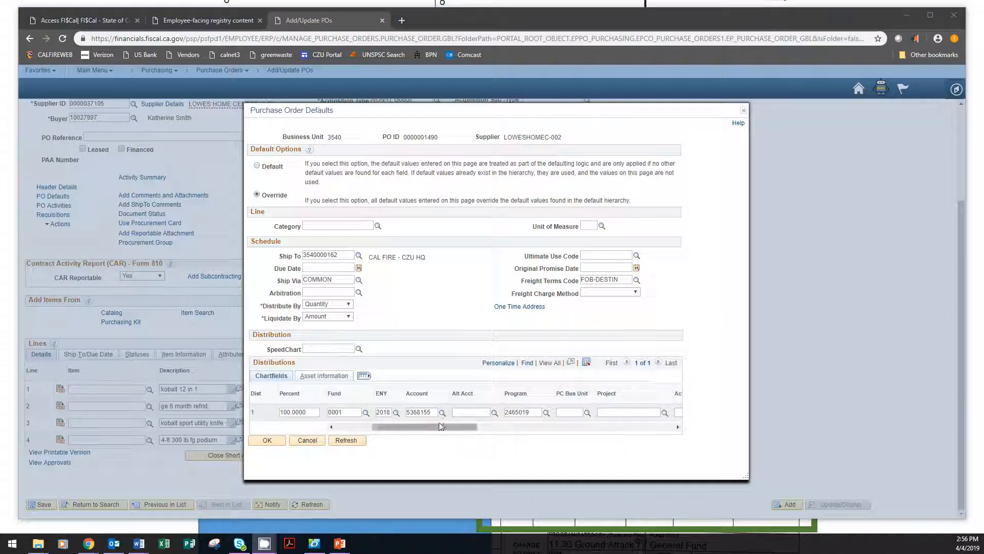
left_click(467, 413)
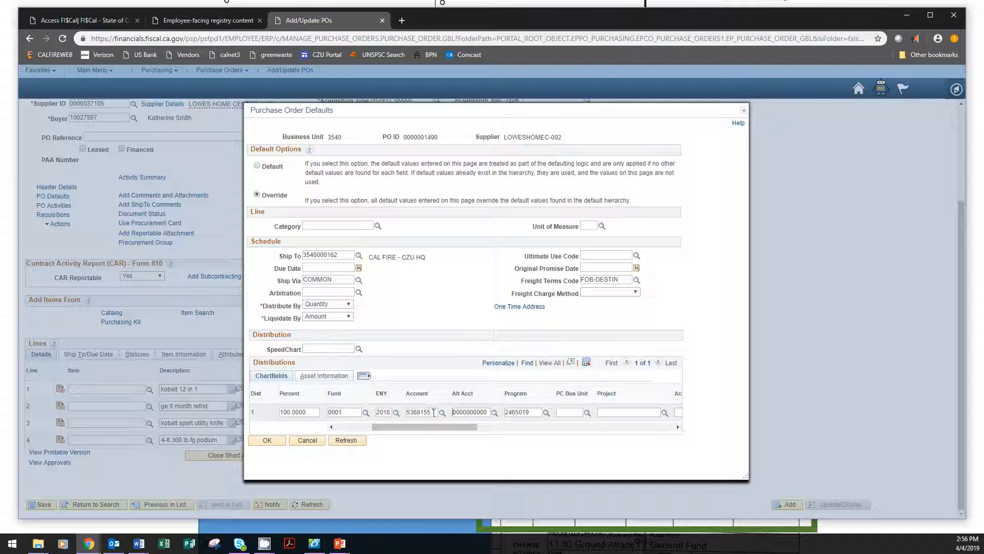
Step: Clear the distribution line's Alt Acct and Account values, and re-enter 5368155 as the Account
double_click(458, 411)
key("BackSpace")
left_click(431, 412)
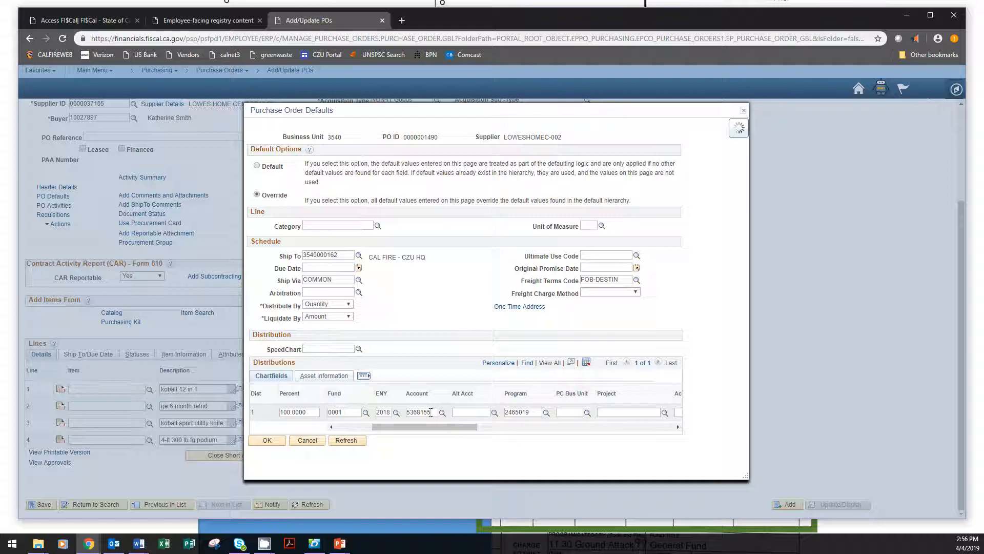
double_click(431, 412)
key("BackSpace")
type("5368155")
left_click(467, 411)
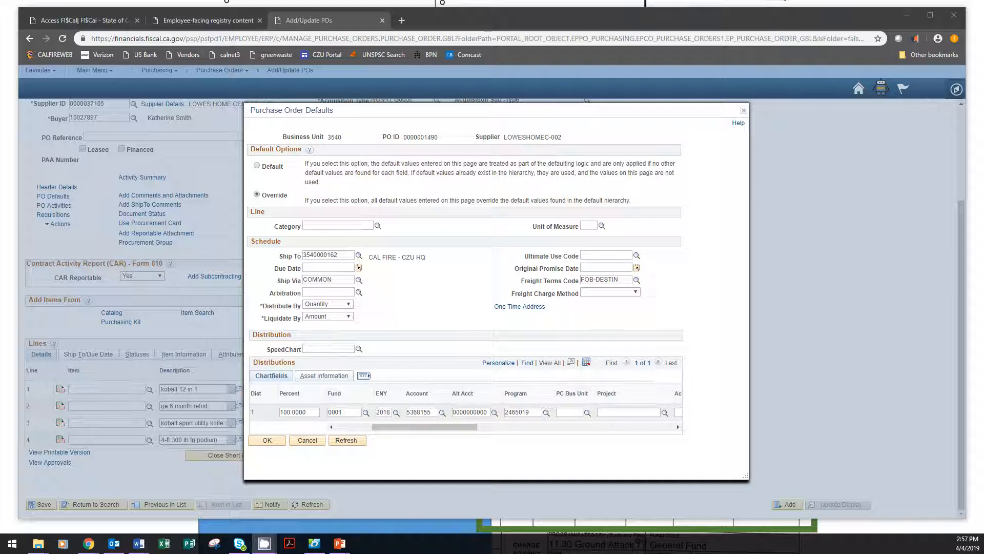
Step: Accept the purchase order defaults with the completed distribution coding
left_click(273, 444)
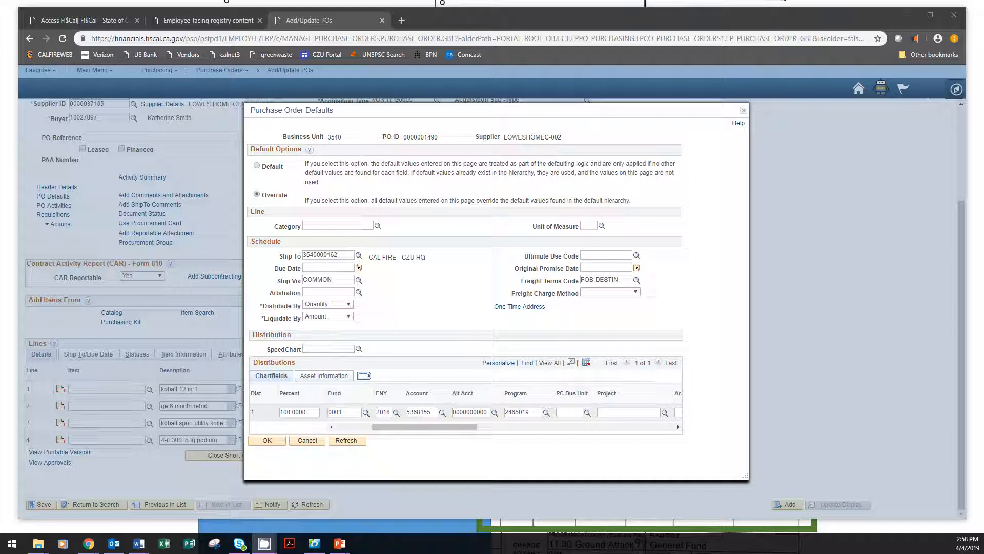
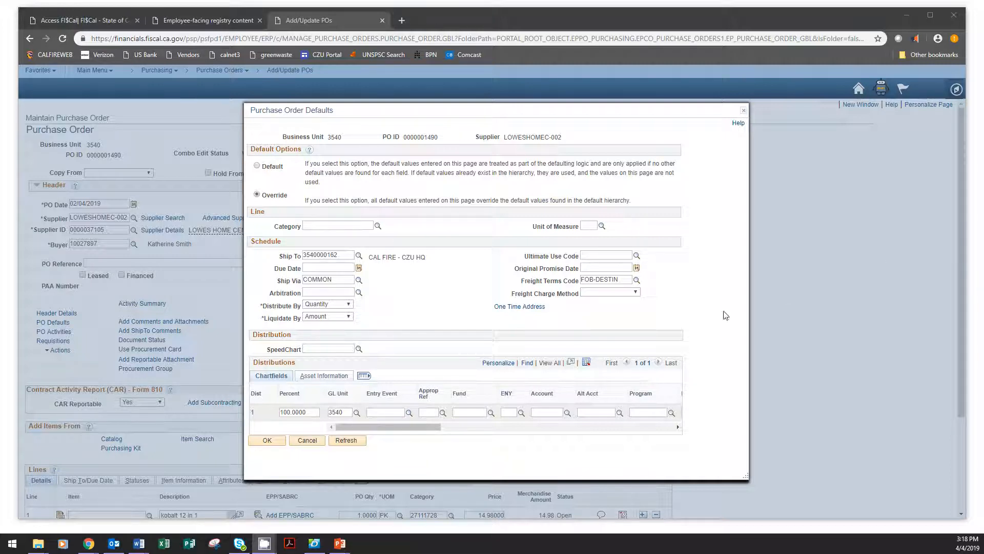
Step: Look up SpeedChart key 02350-18 and apply it to the default distribution
left_click(341, 349)
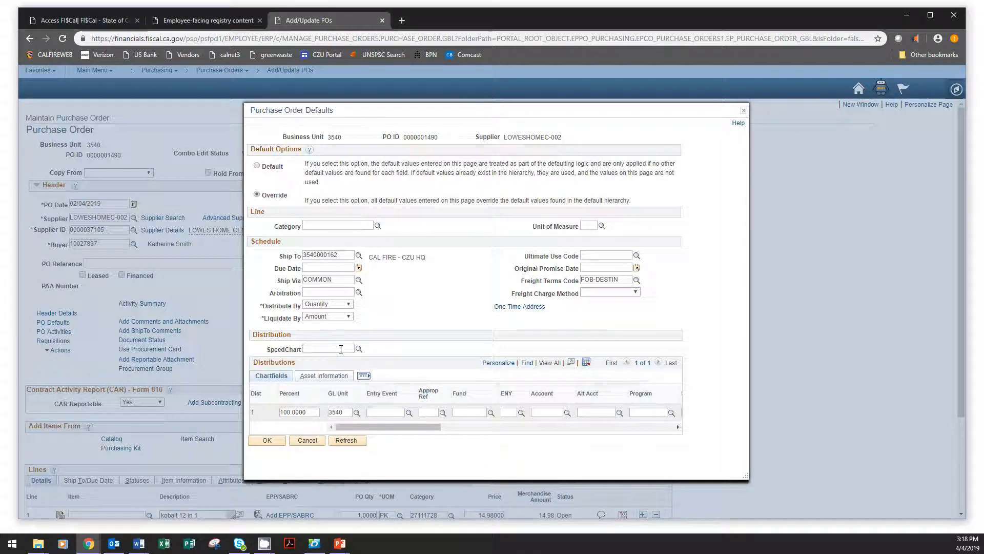
type("0235")
key("BackSpace")
left_click(360, 350)
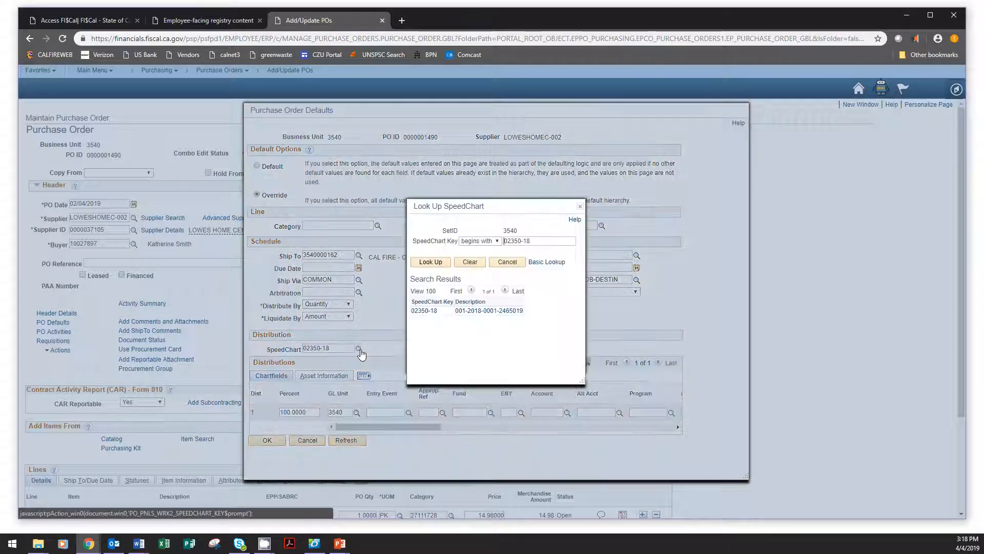
left_click(422, 311)
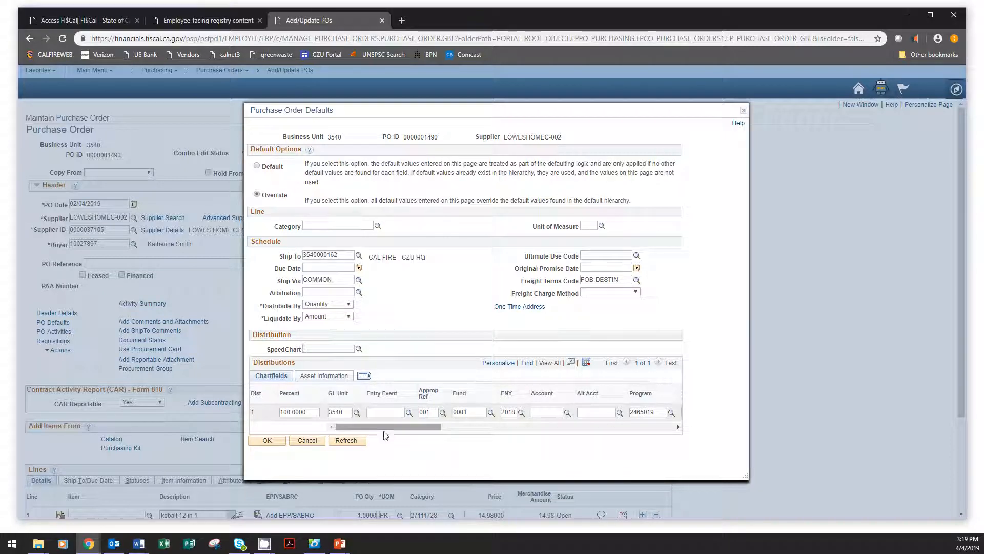
Step: Set the distribution line's Rptg Structure to 35401701
left_click_drag(384, 426, 636, 428)
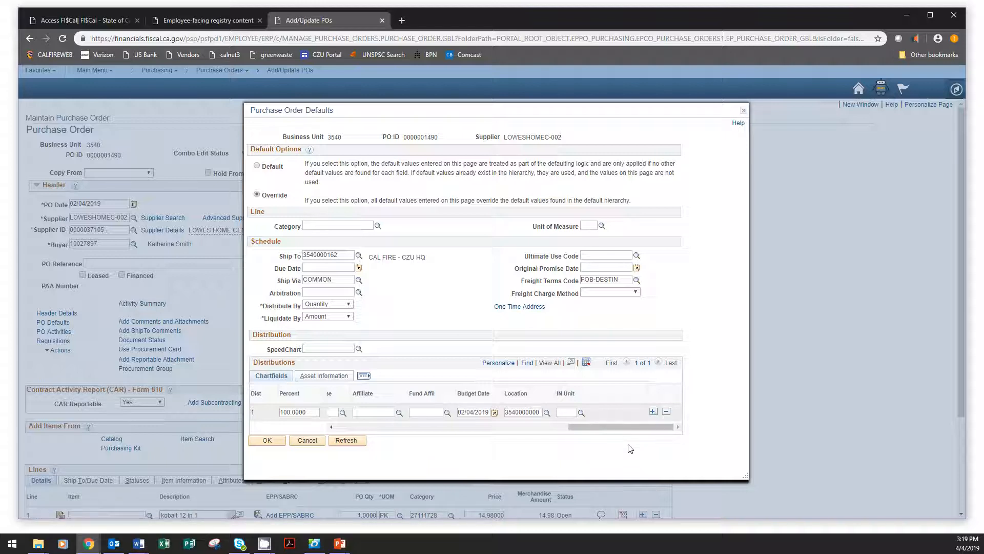
left_click_drag(599, 431, 515, 436)
left_click(540, 412)
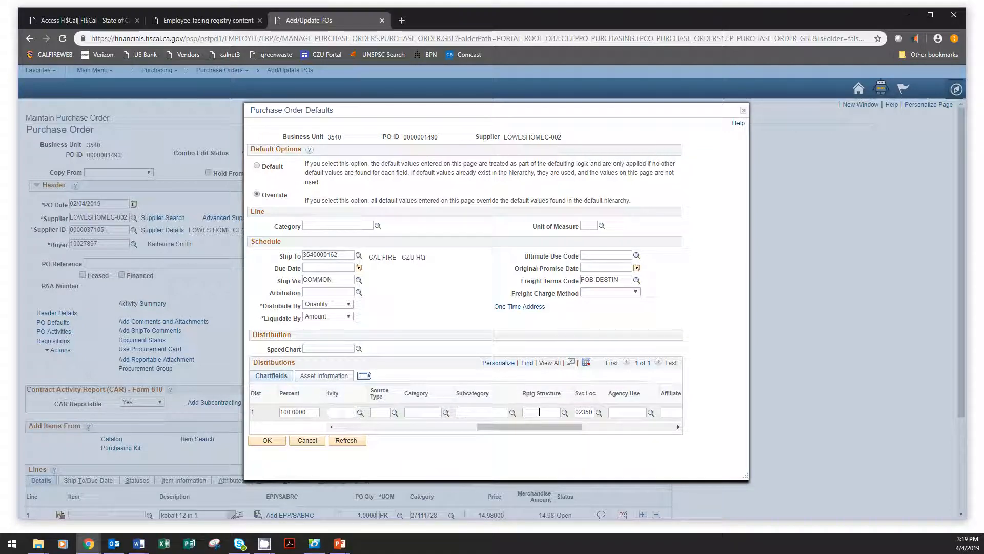
type("354017041")
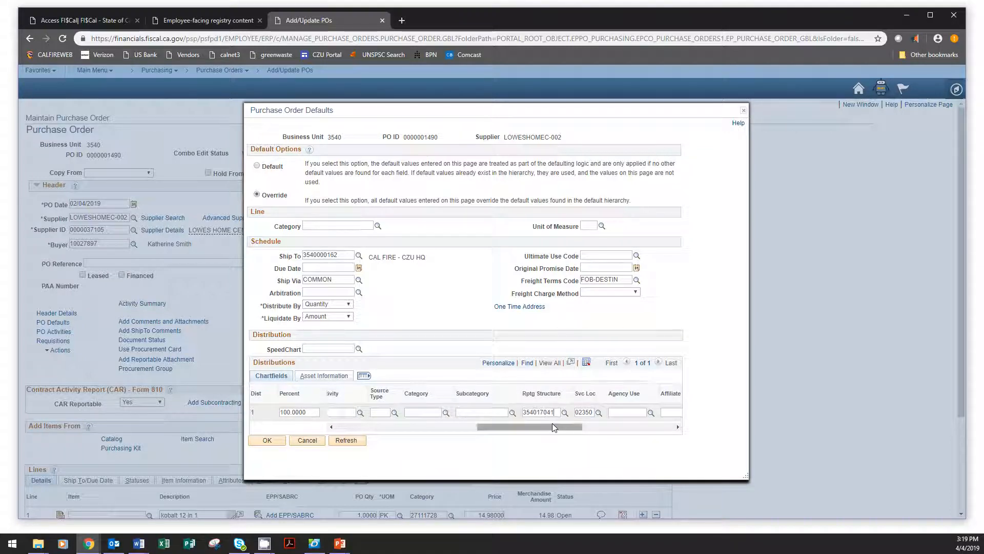
Step: Add one more distribution row and check the chartfields copied to it
left_click_drag(552, 427, 652, 421)
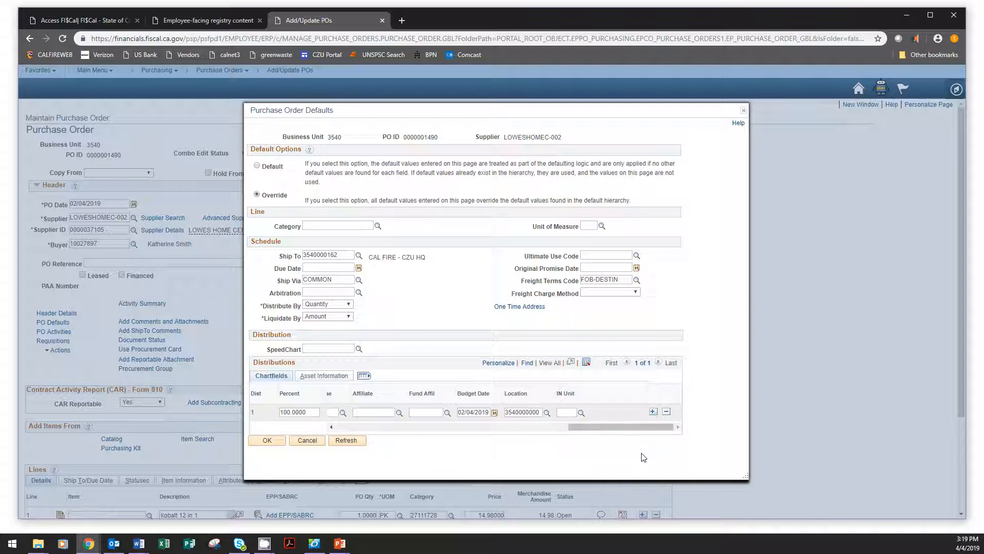
left_click(654, 413)
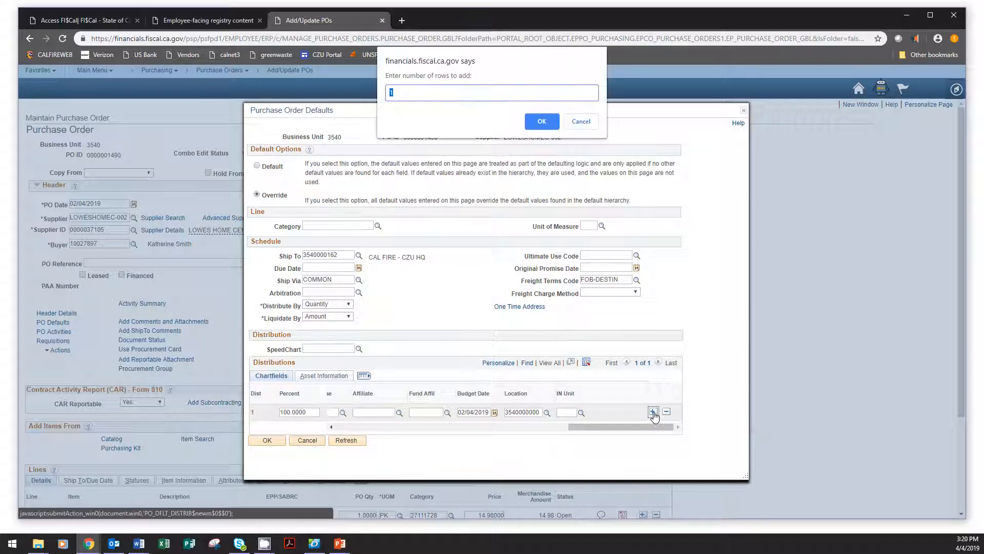
left_click(538, 122)
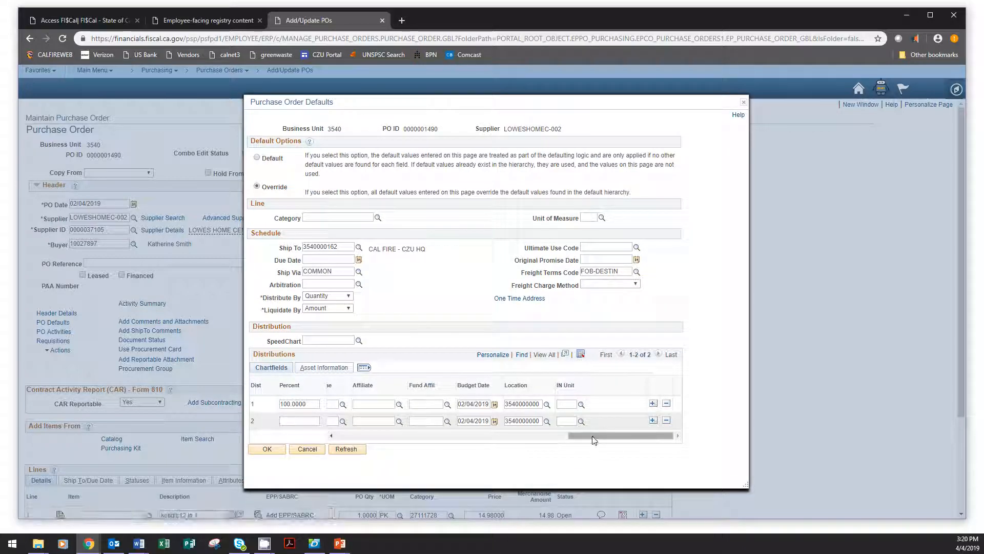
left_click_drag(599, 435, 336, 435)
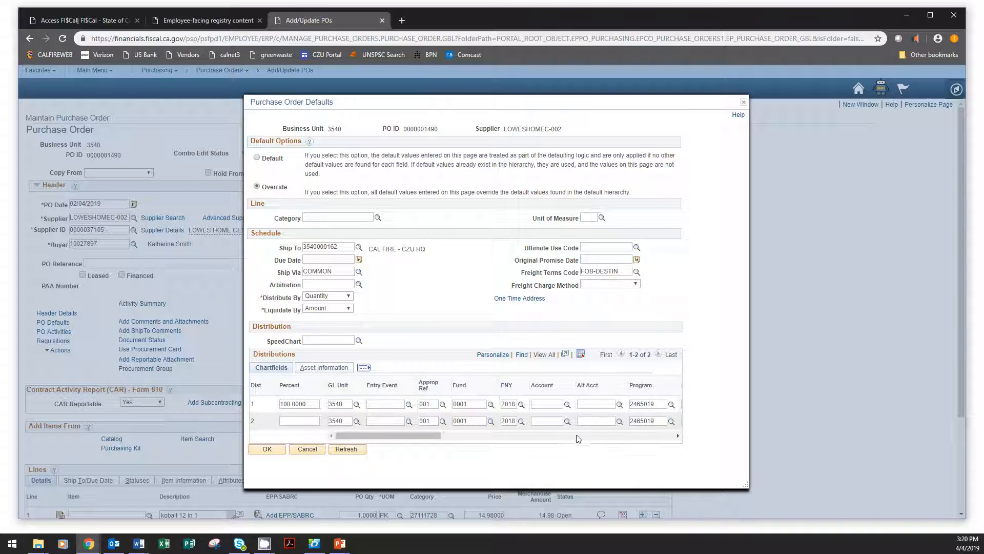
left_click_drag(420, 434, 520, 434)
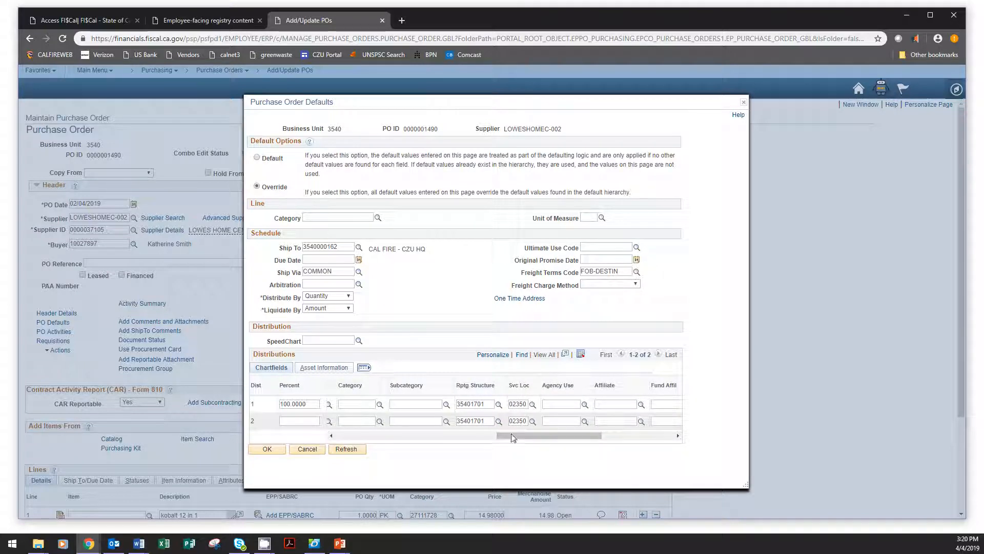
Step: Try to code the second distribution row by looking up SpeedChart key 03050-18 and applying it
left_click_drag(500, 435, 363, 440)
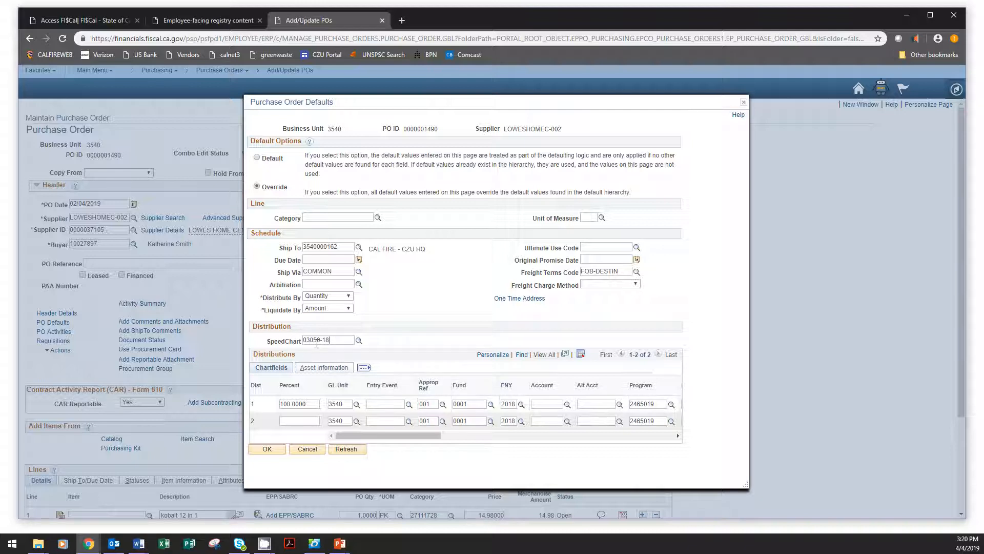
left_click(358, 342)
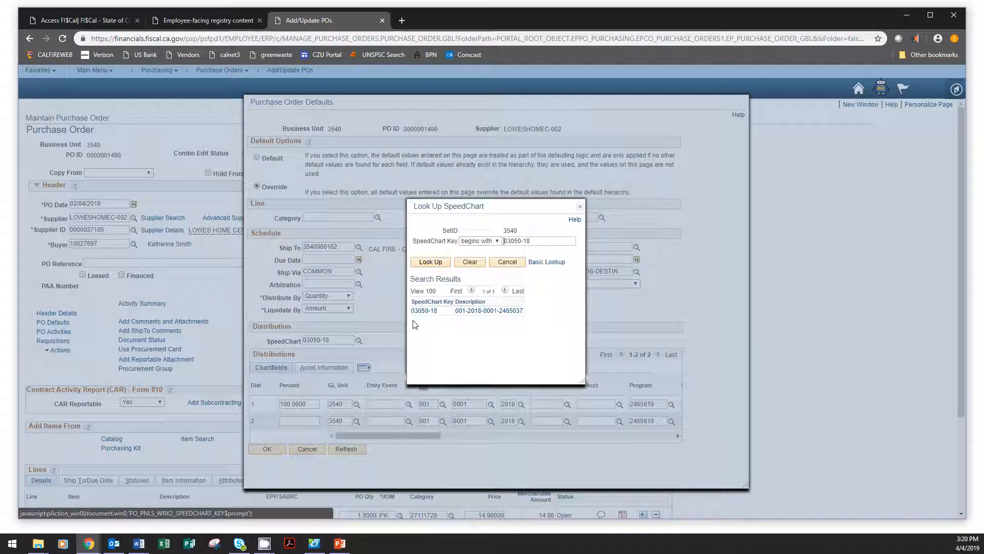
left_click(424, 311)
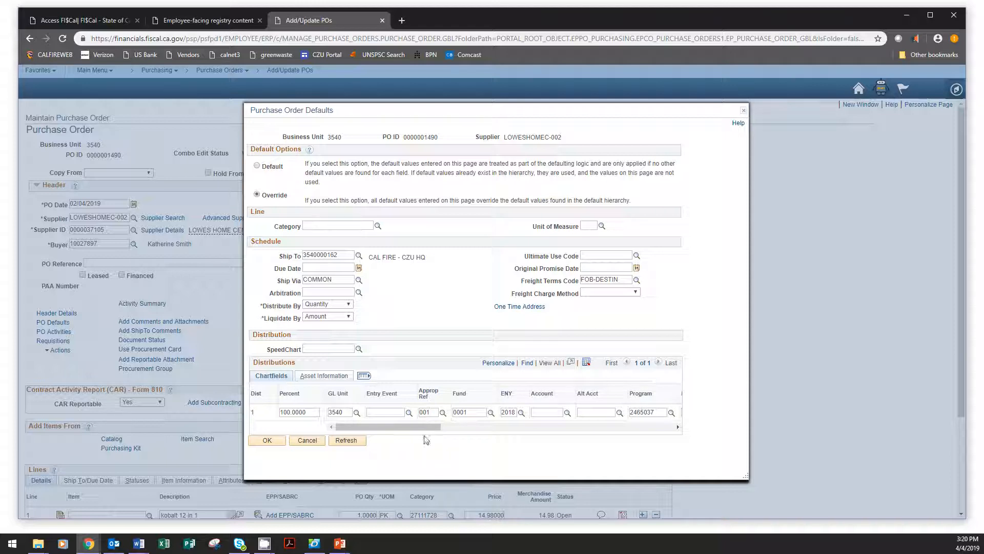
Step: Add one distribution row beneath the line coded with Program 2465037
left_click_drag(422, 431, 670, 431)
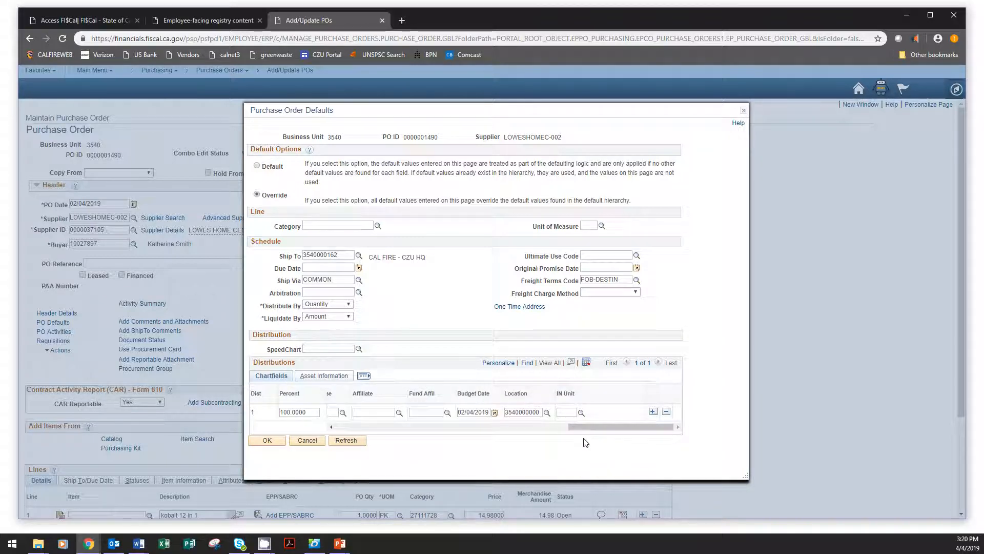
left_click_drag(562, 433, 357, 447)
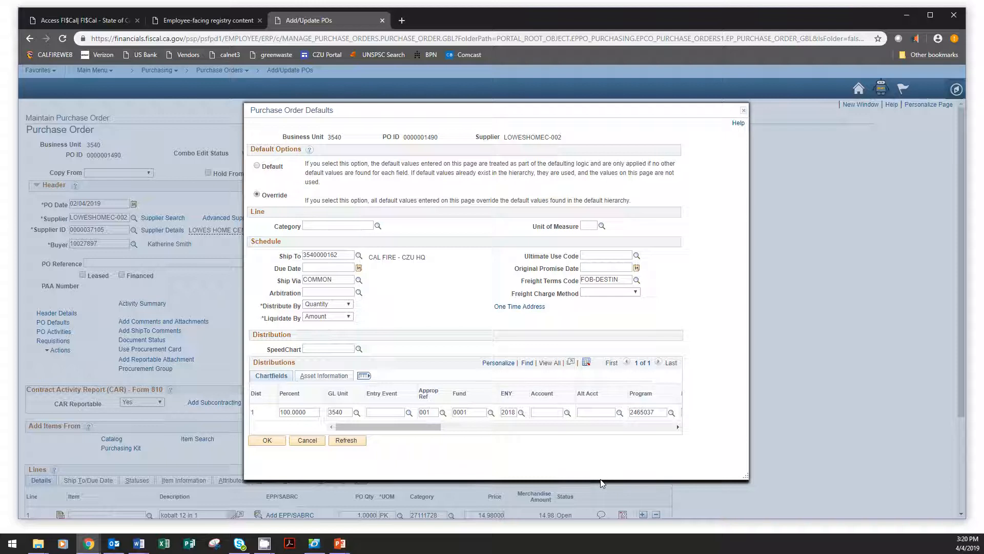
mouse_move(415, 425)
left_mouse_down()
mouse_move(476, 432)
mouse_move(419, 431)
left_mouse_up()
left_click_drag(429, 429, 380, 440)
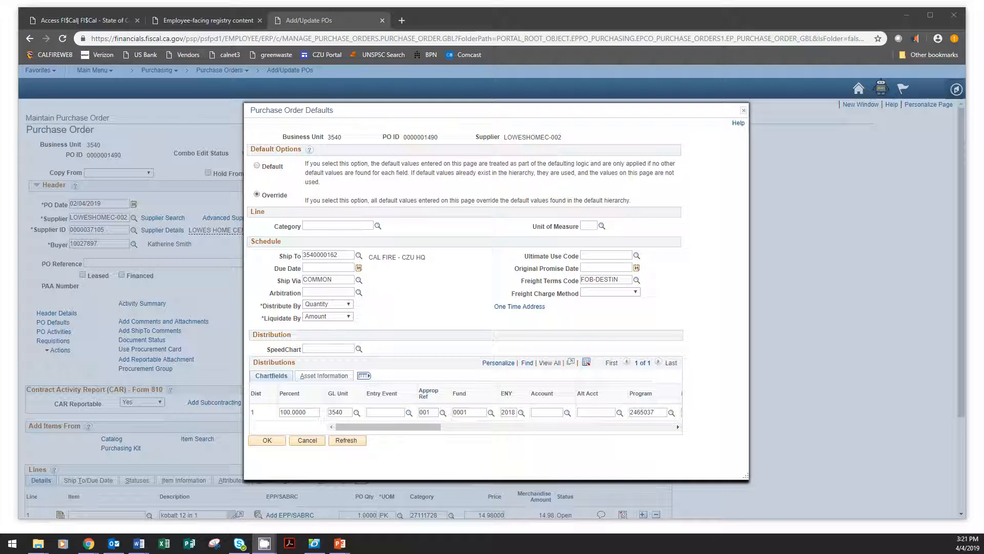
left_click_drag(416, 428, 665, 436)
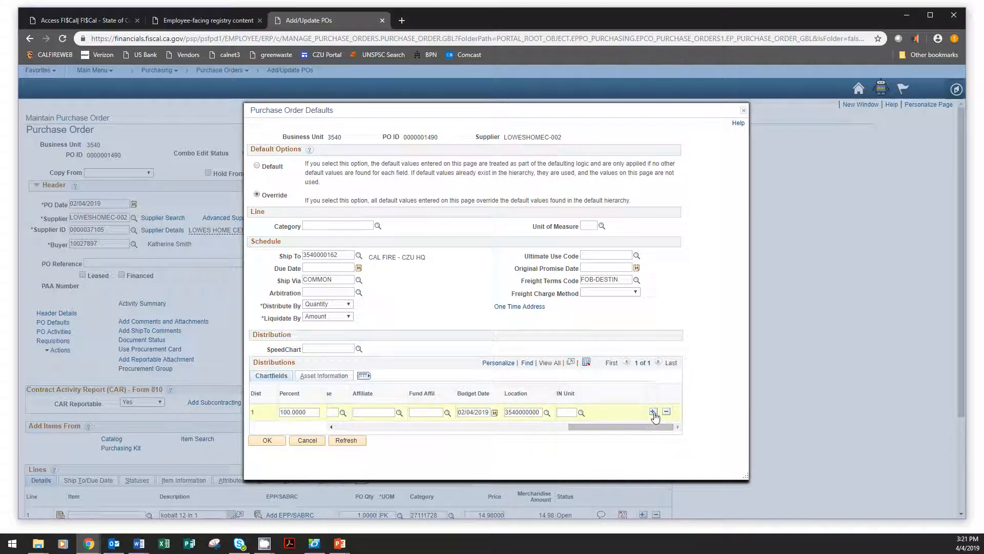
left_click(653, 412)
key("Return")
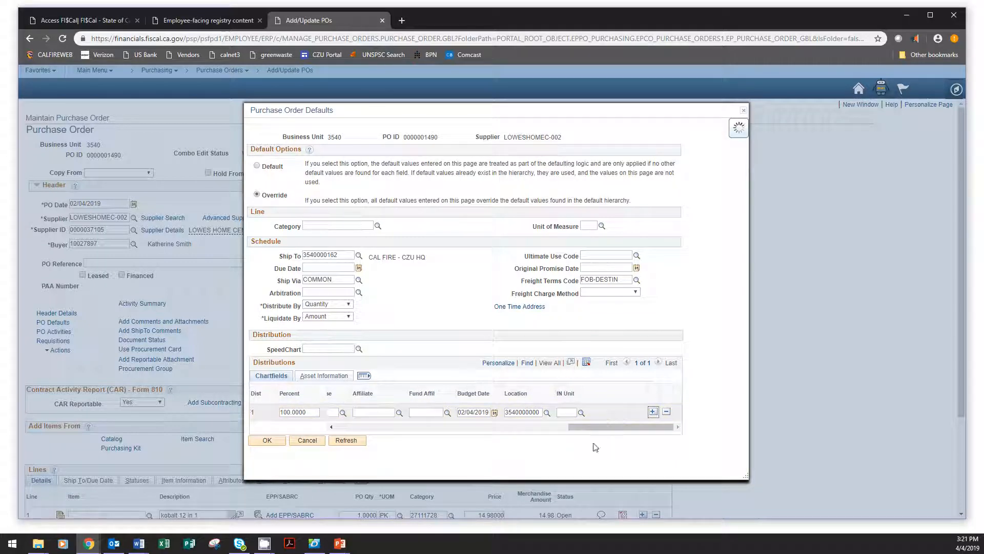
left_click_drag(423, 441, 313, 435)
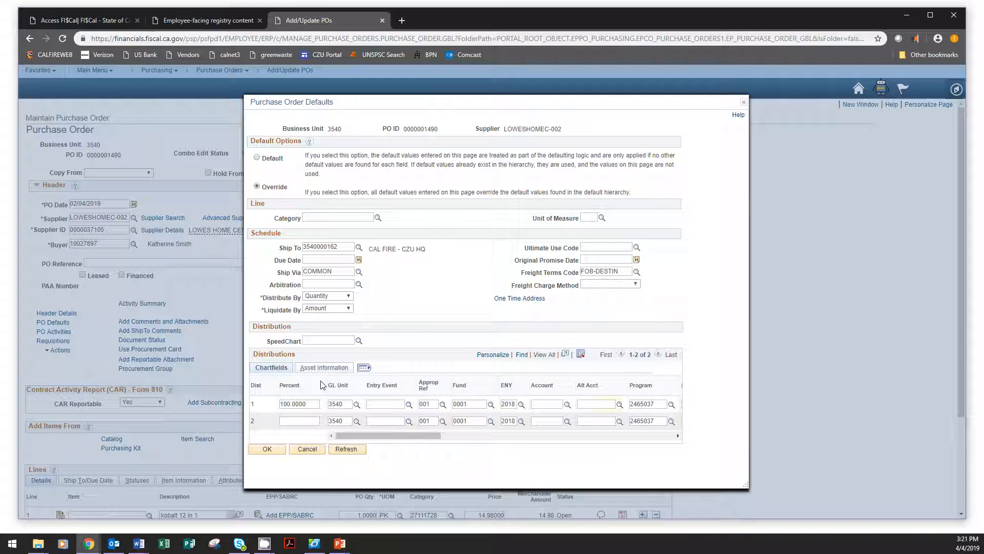
Step: Search the SpeedChart lookup for key 02350-18 and apply the match to the purchase order defaults
left_click(307, 420)
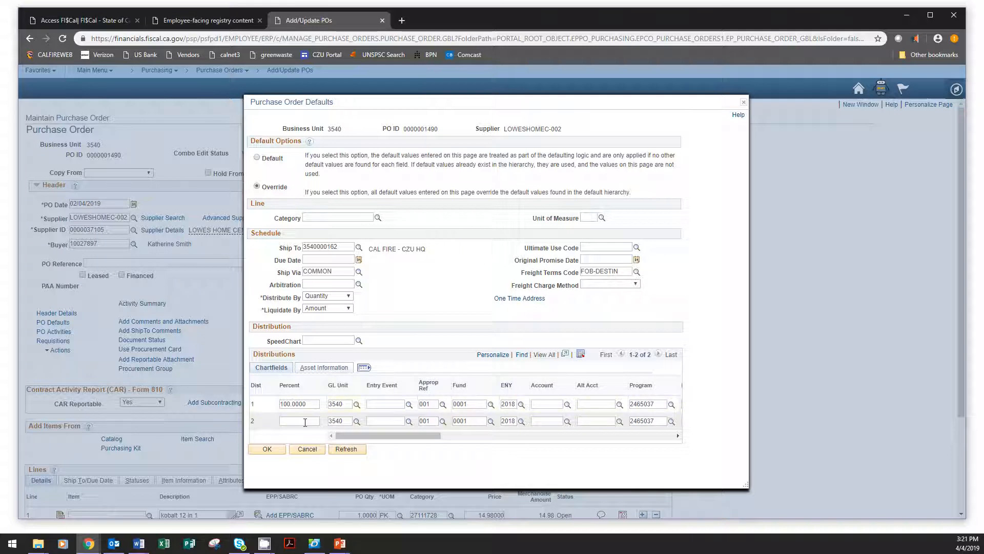
left_click(359, 341)
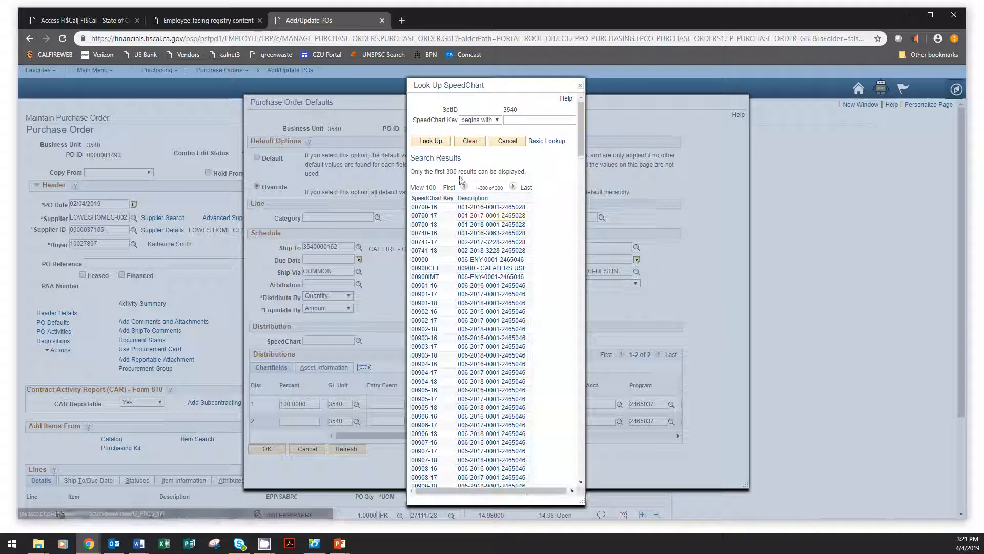
left_click(533, 120)
type("0235")
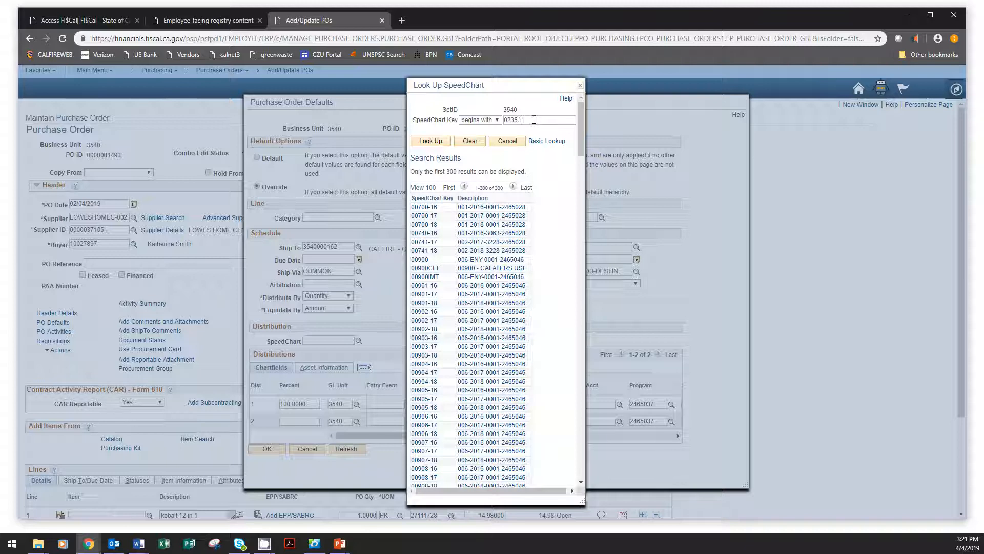
type("0-18")
left_click(430, 141)
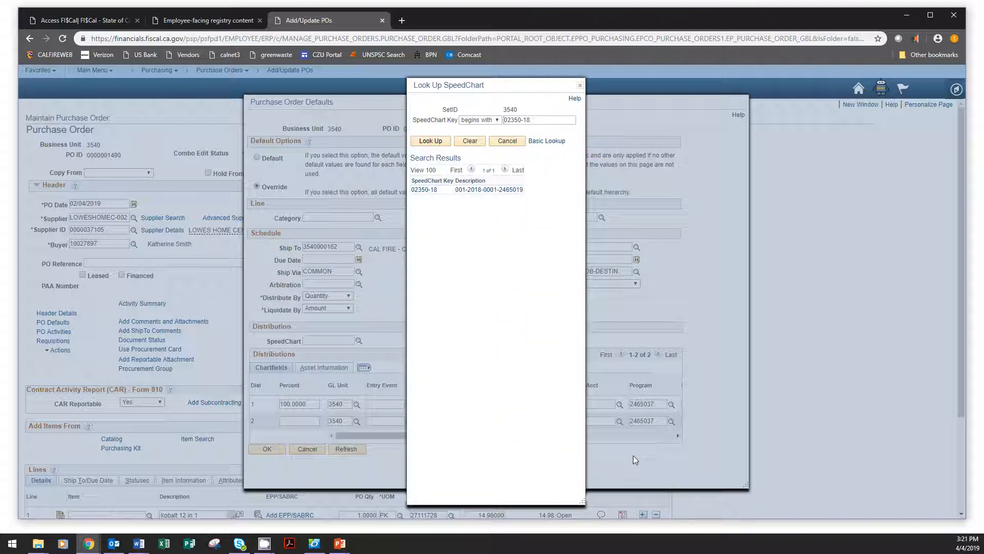
left_click(424, 190)
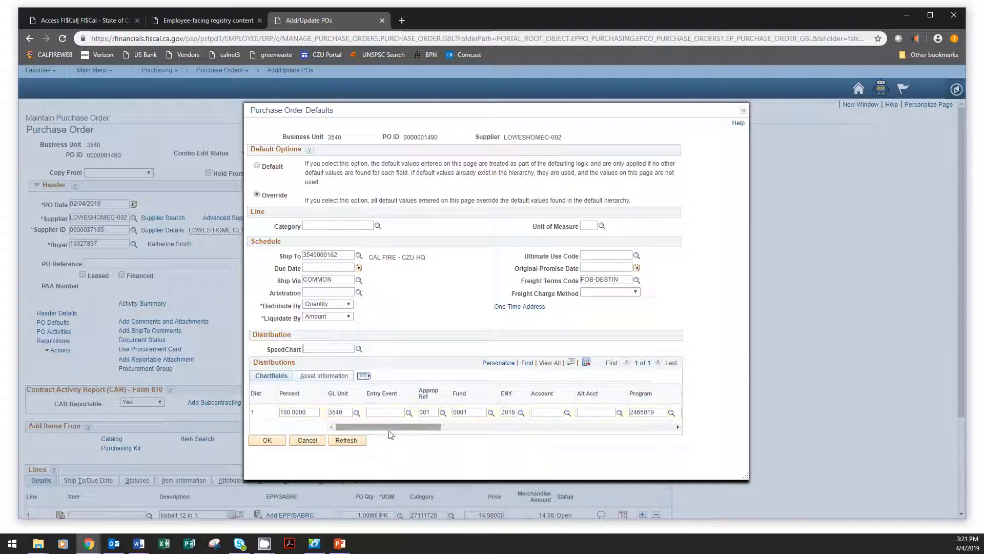
Step: Add a second distribution row and set its Program to 2465037
left_click_drag(359, 427, 641, 432)
left_click(653, 412)
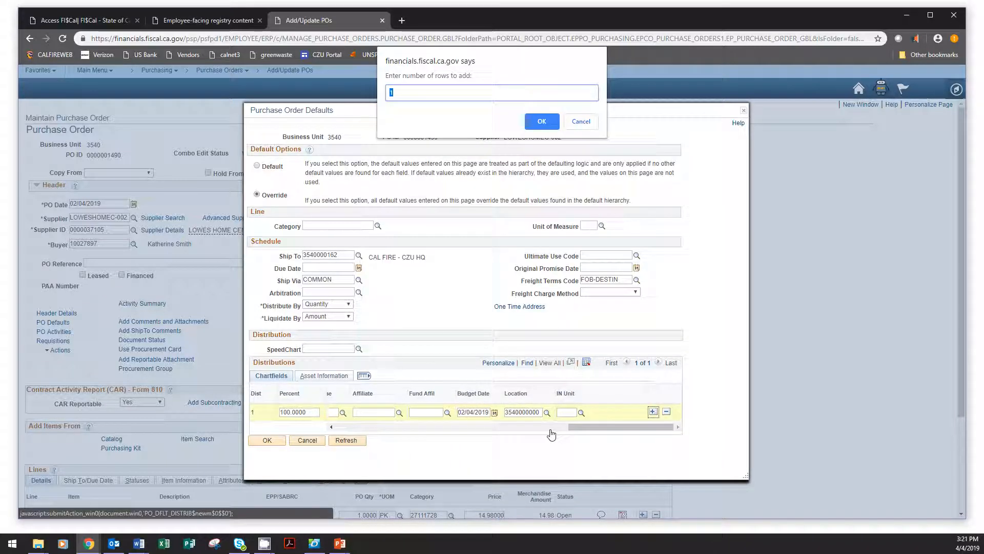
left_click(536, 128)
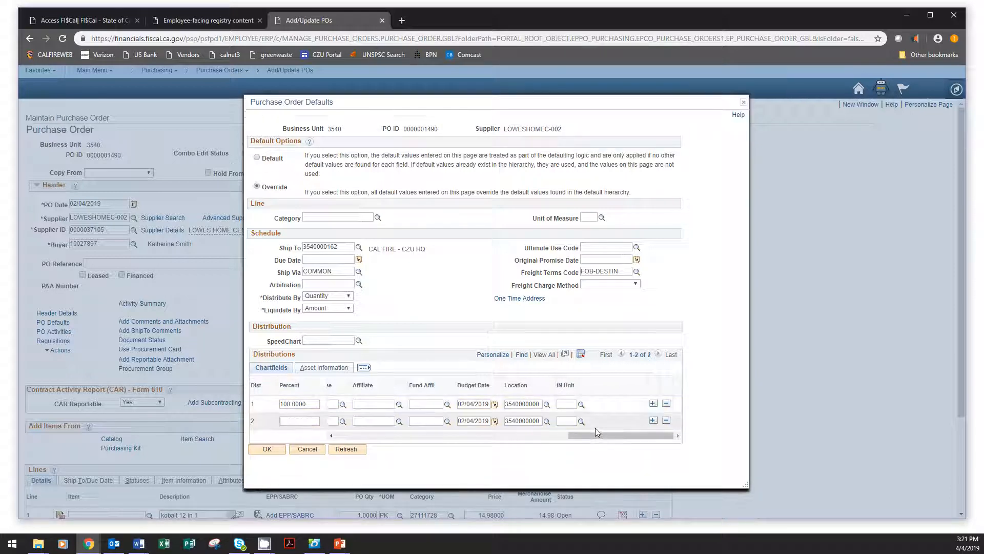
left_click_drag(595, 438, 362, 437)
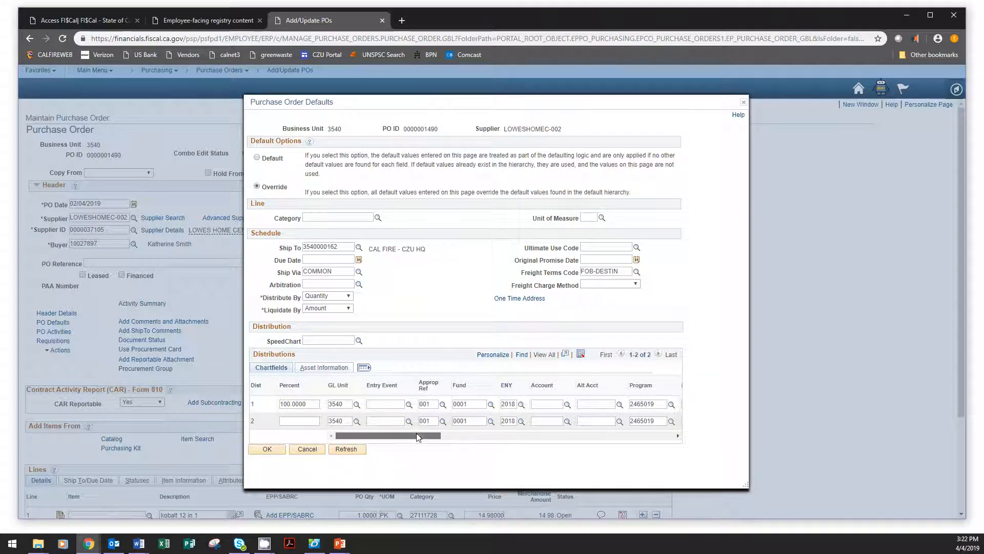
left_click_drag(416, 432, 477, 440)
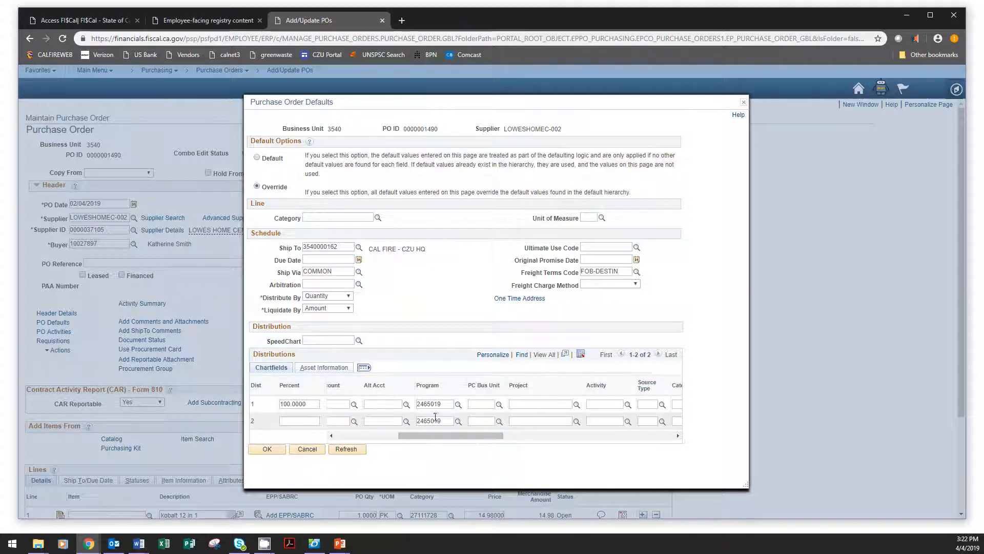
double_click(431, 420)
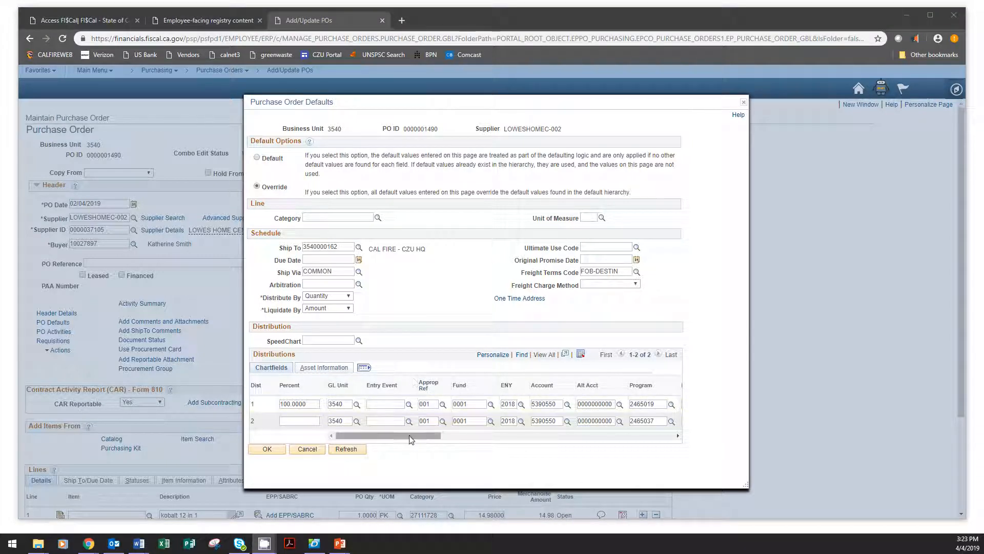
Step: Review both distribution lines' chartfields and split the percentages as 32.08 for line 1 and 67.92 for line 2
left_click_drag(435, 434, 583, 436)
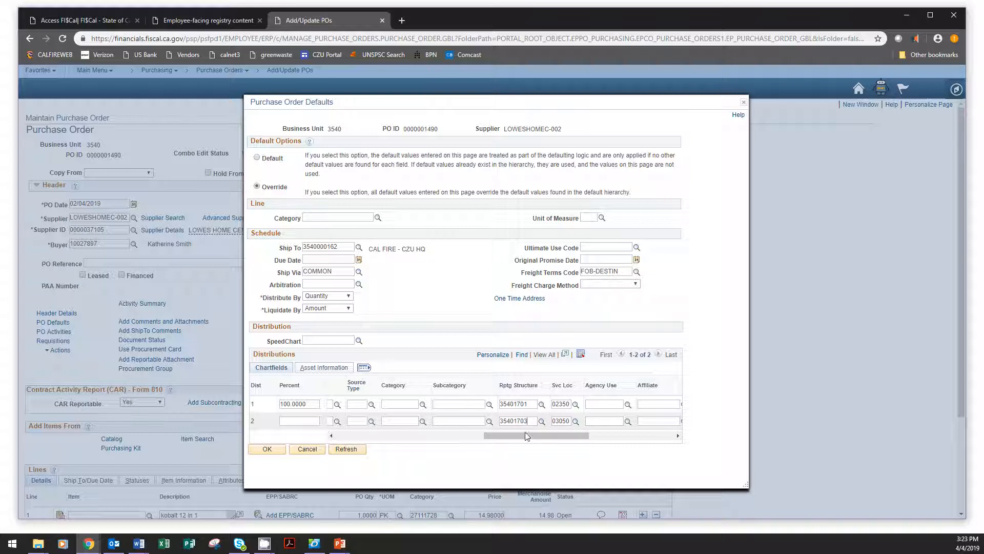
scroll(443, 447, "left", 3)
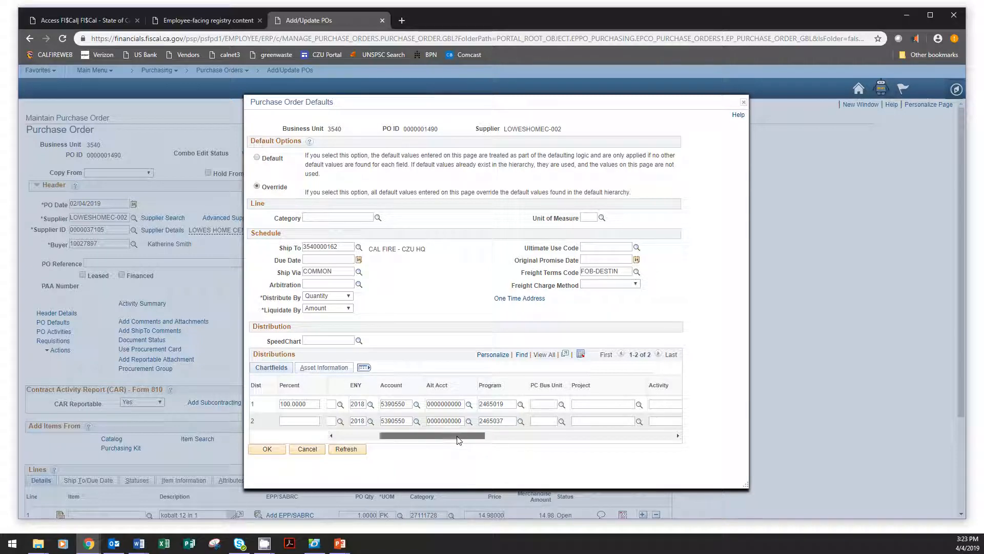
scroll(446, 441, "left", 2)
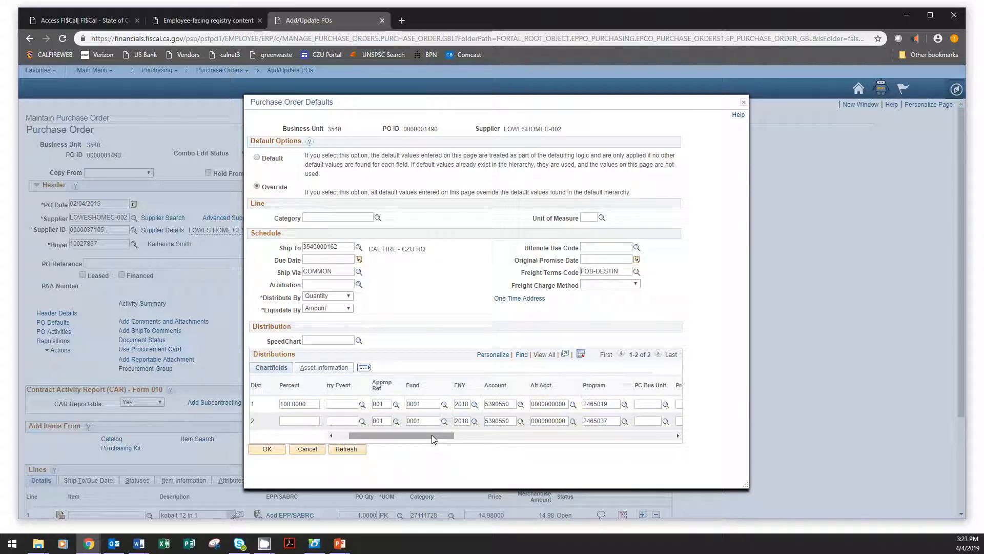
left_click_drag(432, 435, 406, 438)
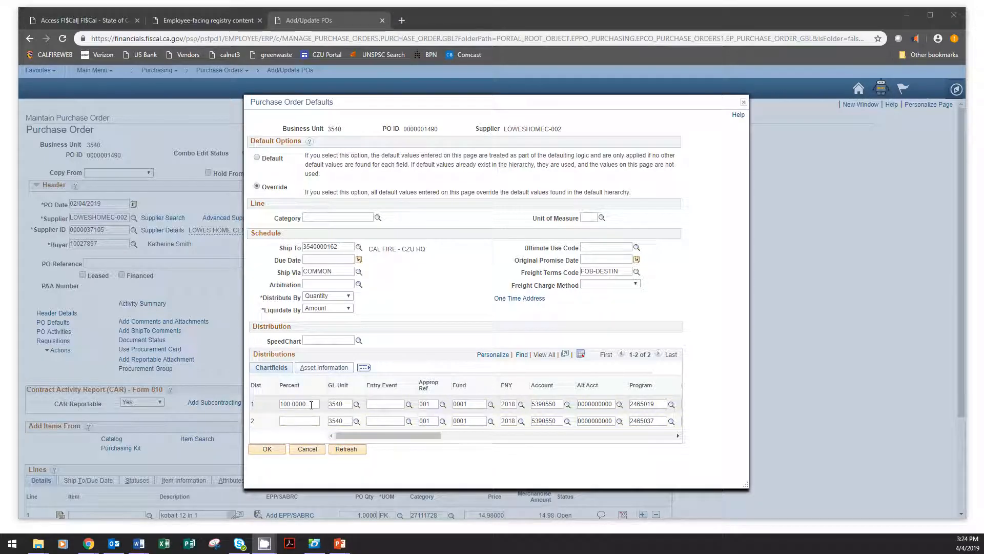
left_click_drag(311, 405, 275, 411)
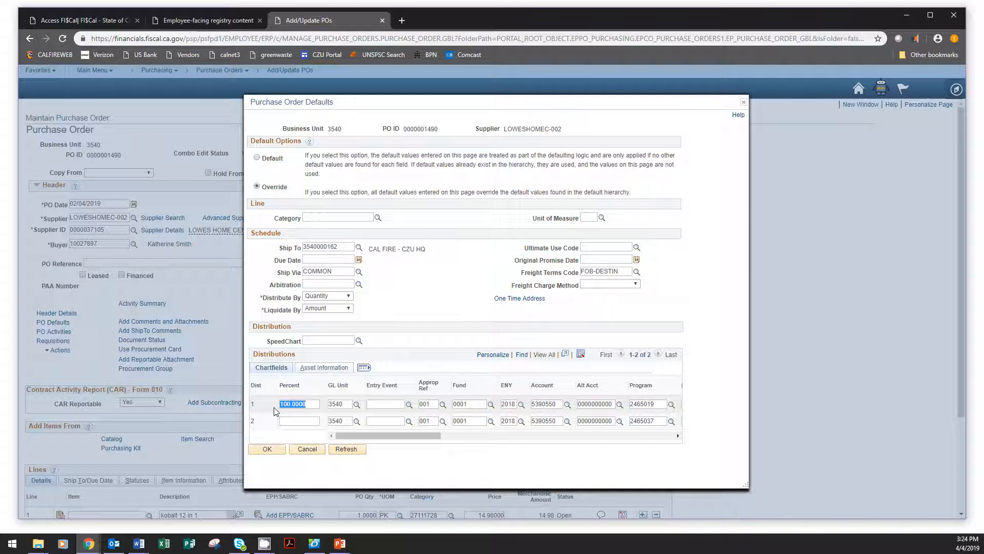
type("32.08")
left_click(288, 422)
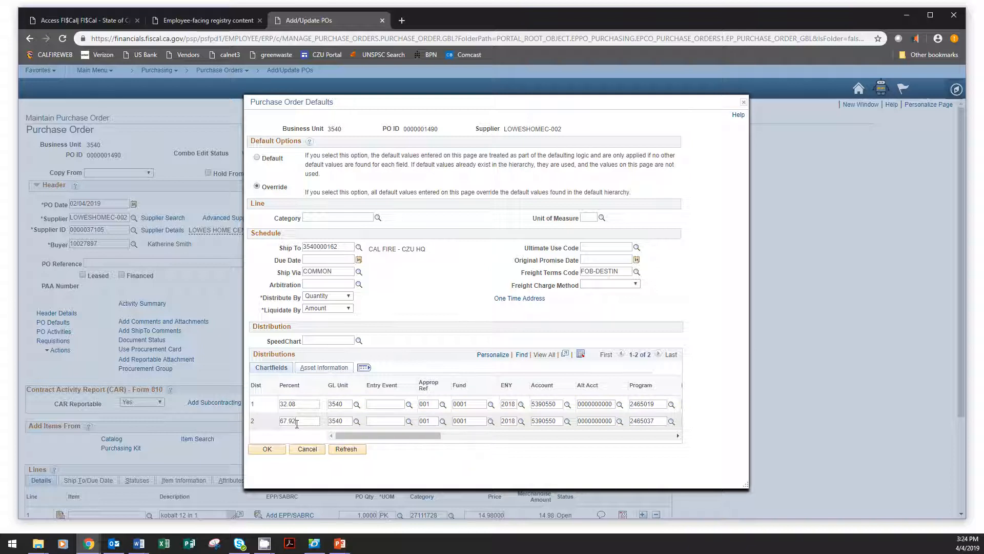
Step: Accept the purchase order defaults and retrofit all the listed field changes to the existing PO lines, acknowledging each message
left_click(392, 407)
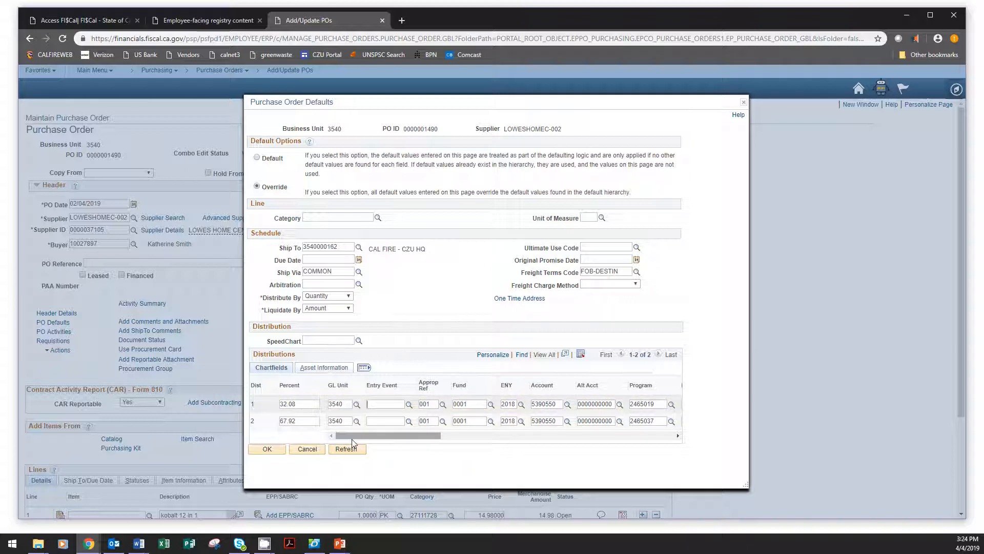
left_click(268, 450)
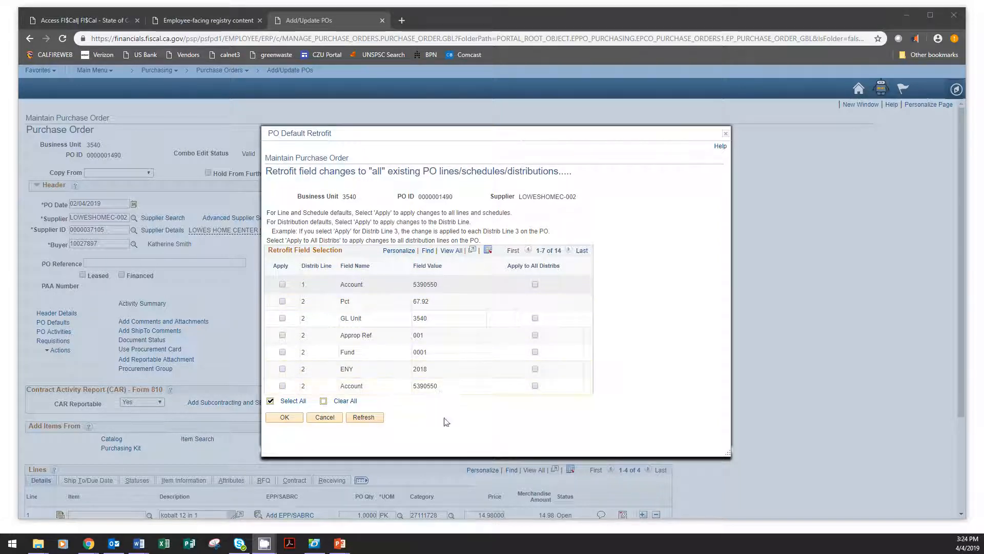
left_click(298, 404)
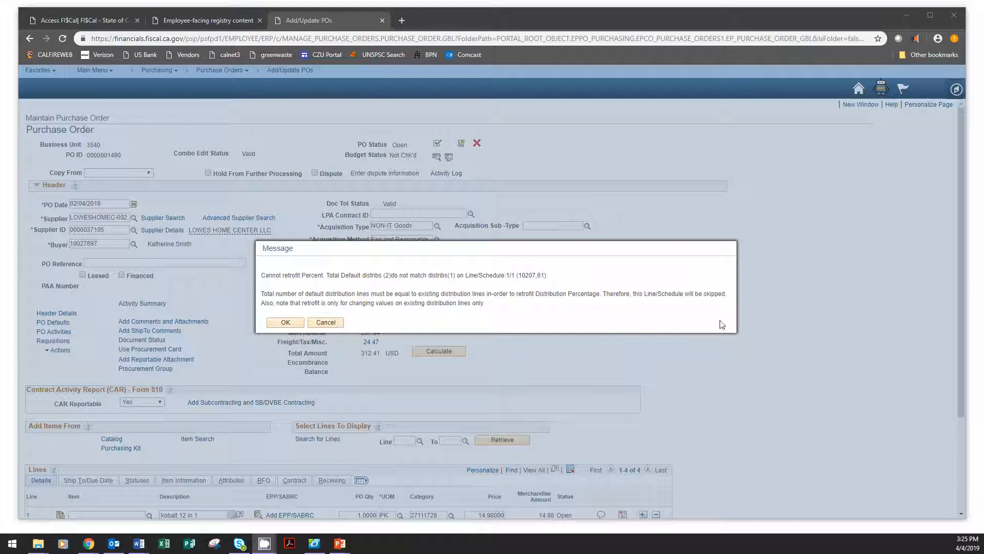
left_click(298, 324)
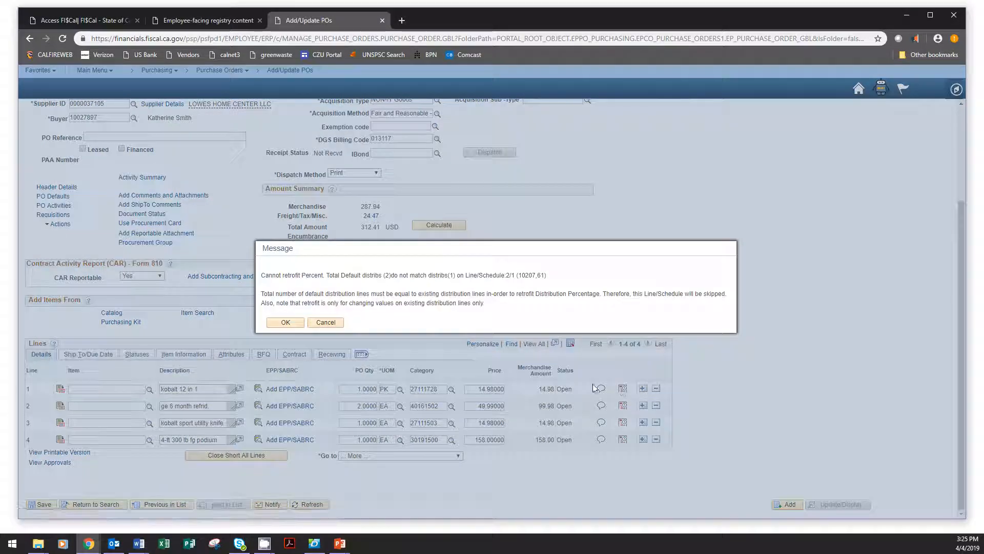
left_click(285, 323)
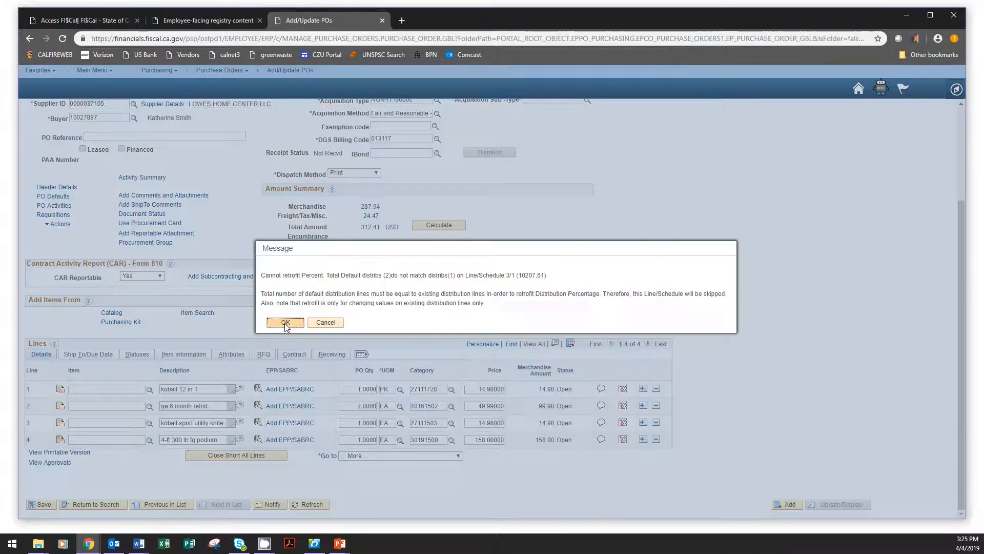
left_click(285, 322)
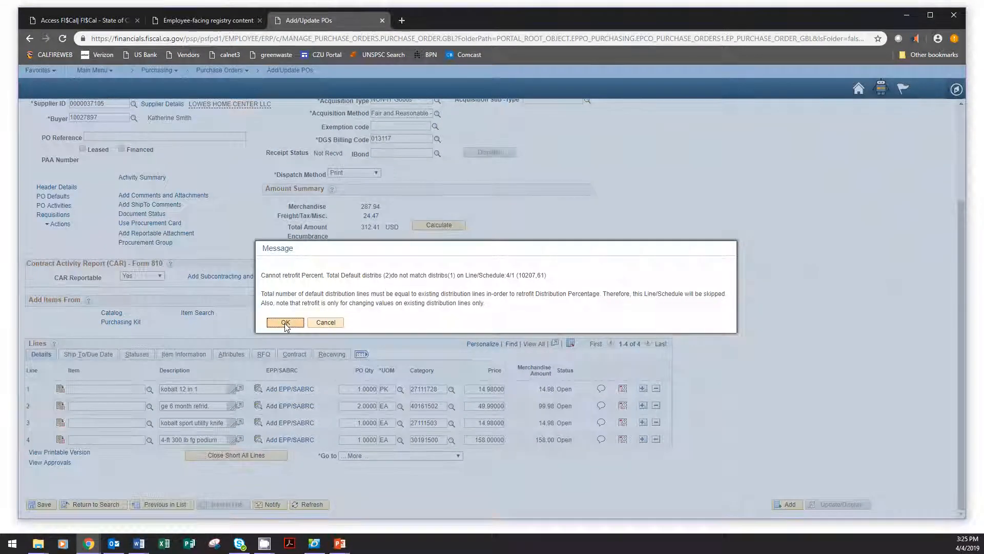
left_click(285, 323)
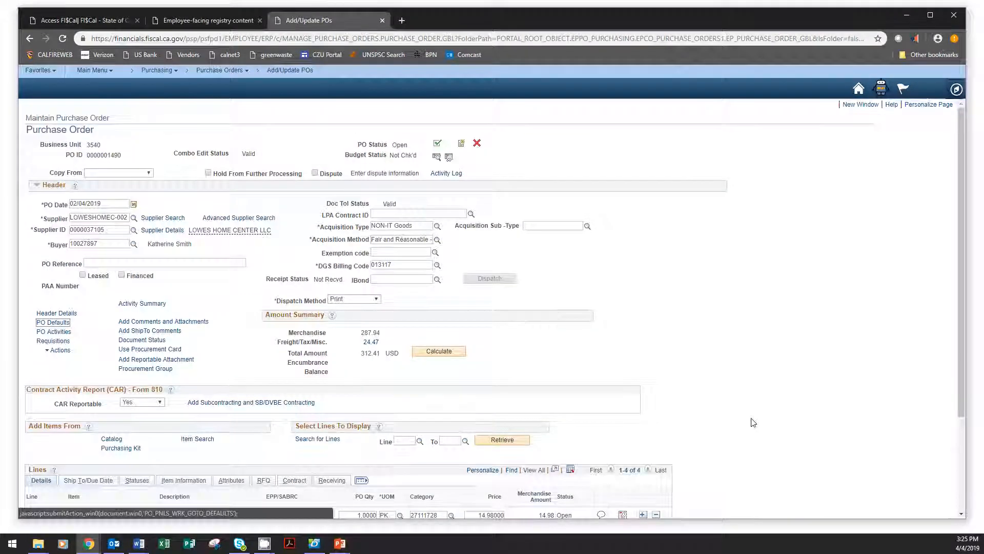
Step: Open the schedule distributions for line 1, the kobalt 12 in 1 screwdriver, and add one distribution row
scroll(751, 416, "down", 3)
left_click(622, 390)
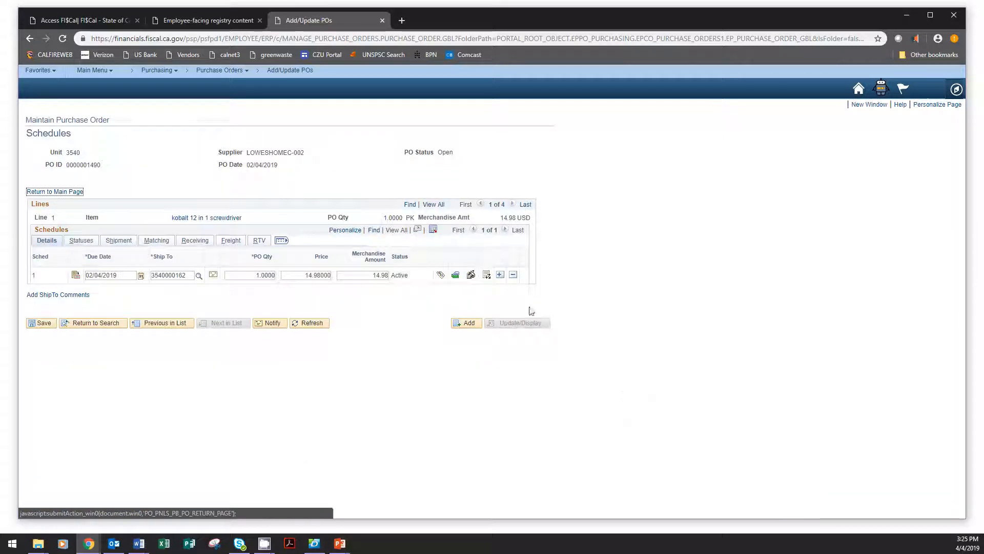
left_click(485, 276)
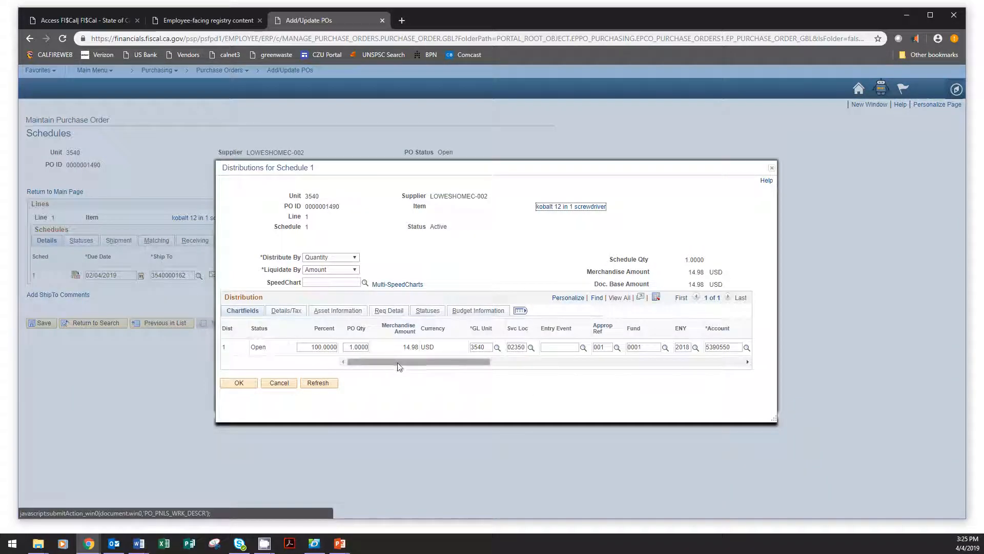
left_click_drag(399, 362, 699, 368)
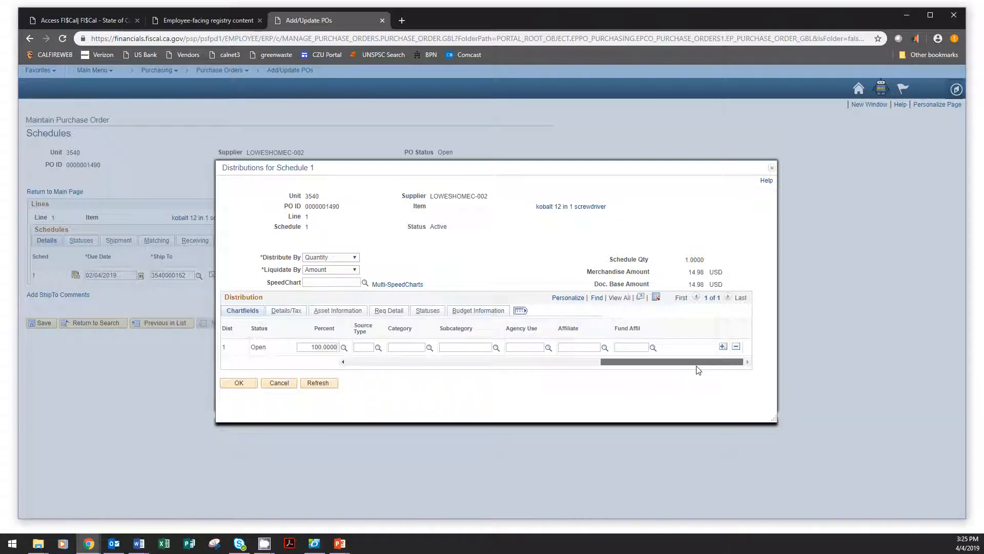
left_click(723, 347)
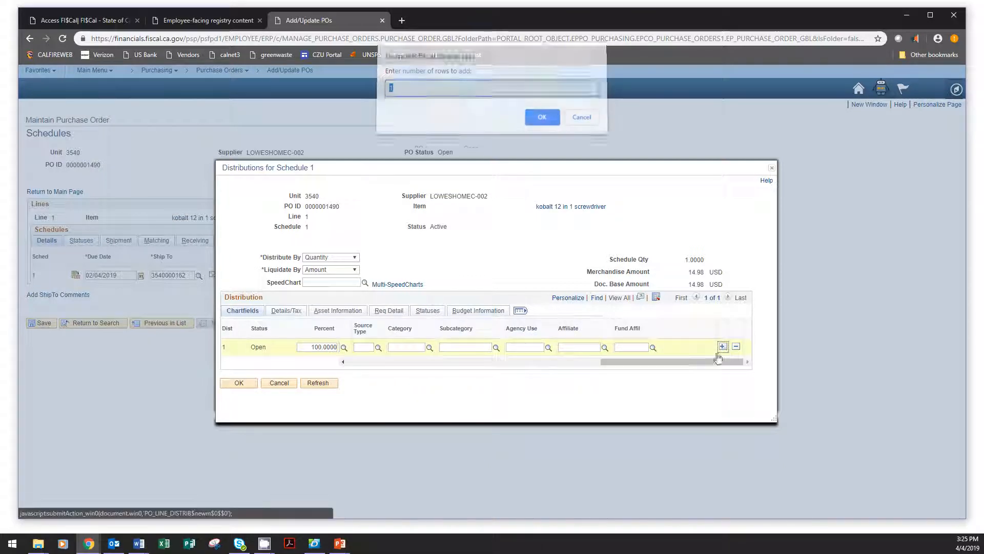
left_click(540, 122)
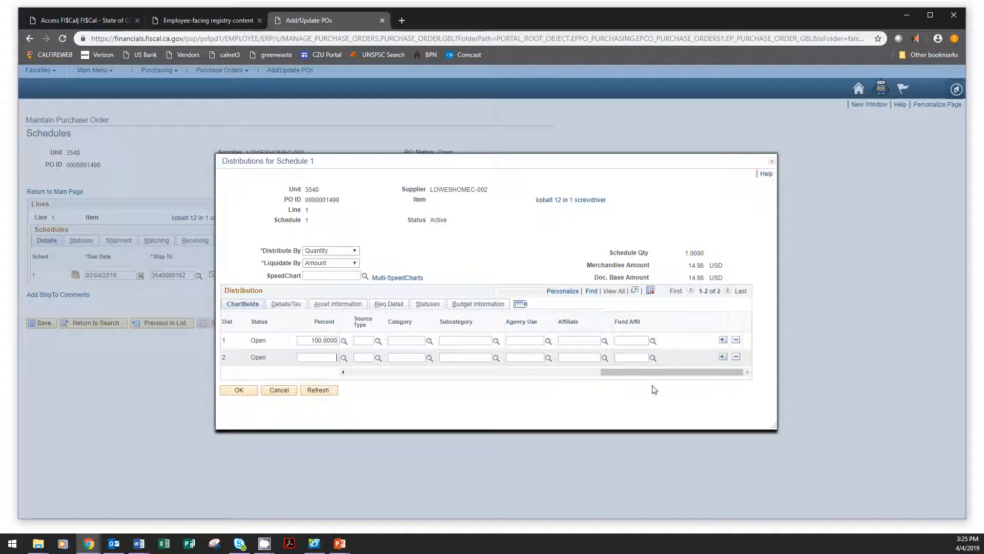
Step: Code distribution line 2 with Svc Loc 03050, Program 2465037 and Rptg Structure 35401703, split the percentages 32.08 and 67.92, and accept the distributions
left_click_drag(657, 375, 482, 379)
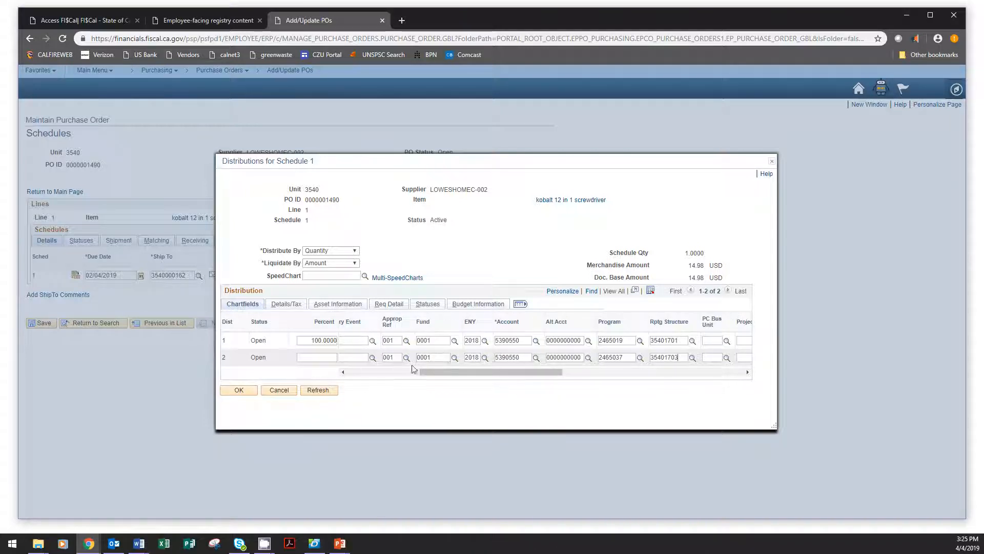
left_click_drag(421, 372, 401, 372)
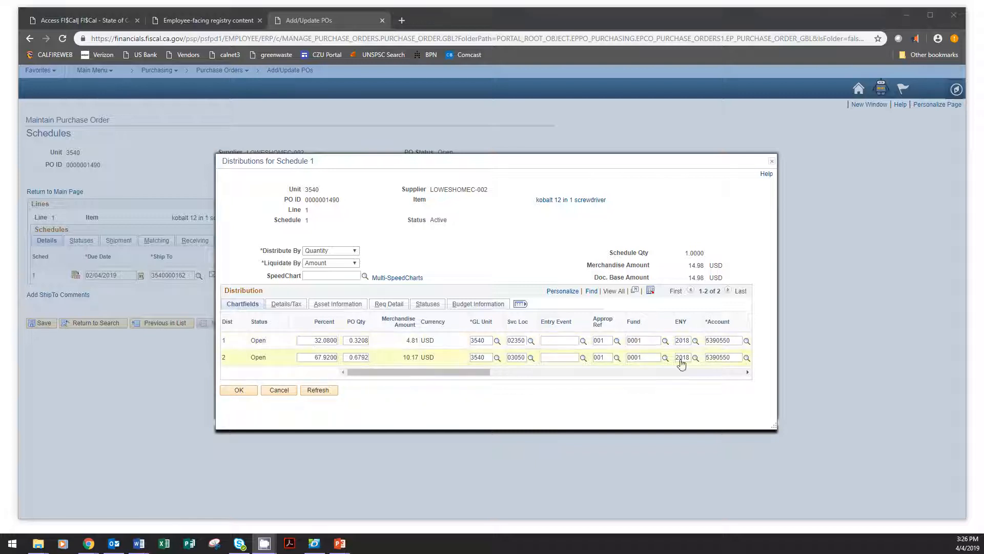
left_click_drag(476, 374, 568, 389)
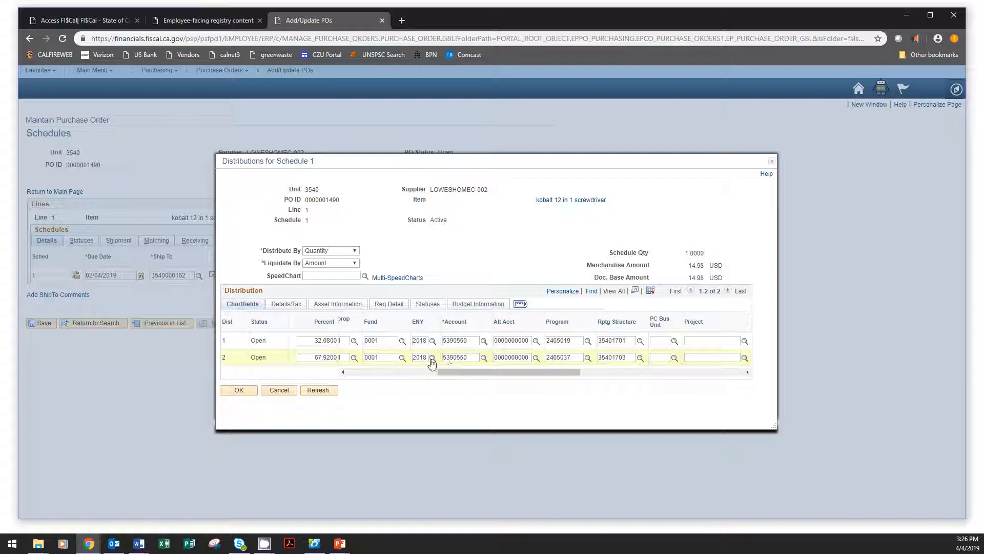
left_click_drag(451, 371, 333, 384)
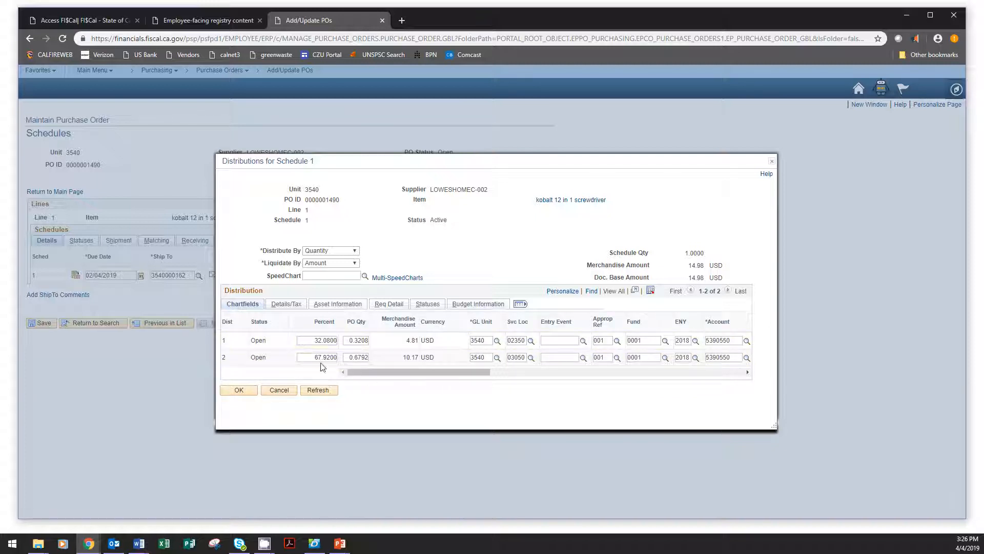
left_click(239, 386)
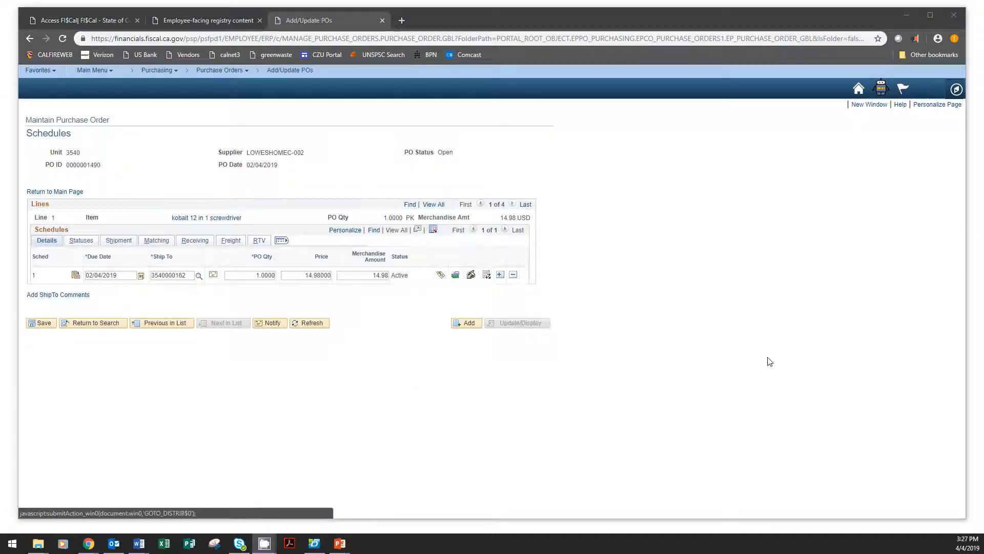
Step: Check the sales/use tax information for schedule 1 of the screwdriver line and accept it
left_click(471, 276)
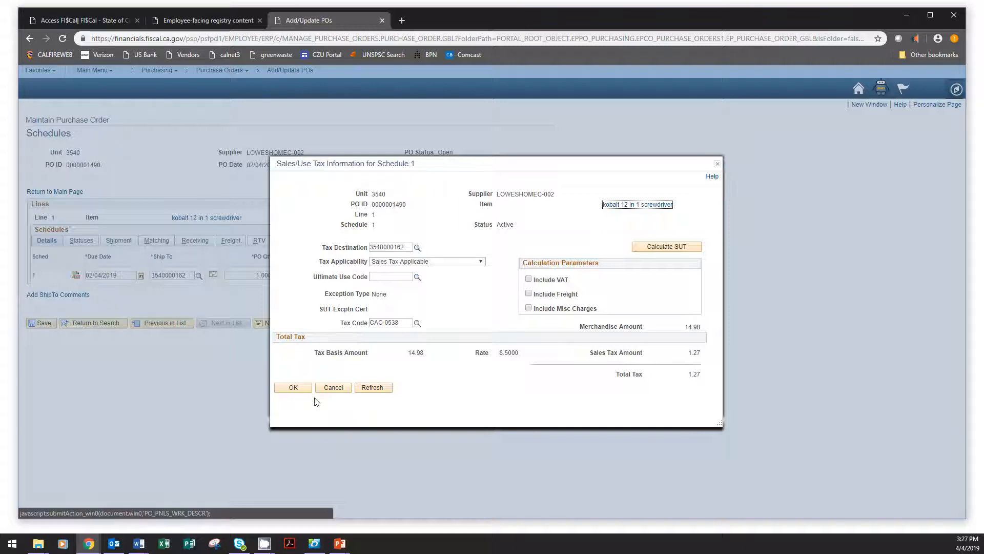
left_click(293, 388)
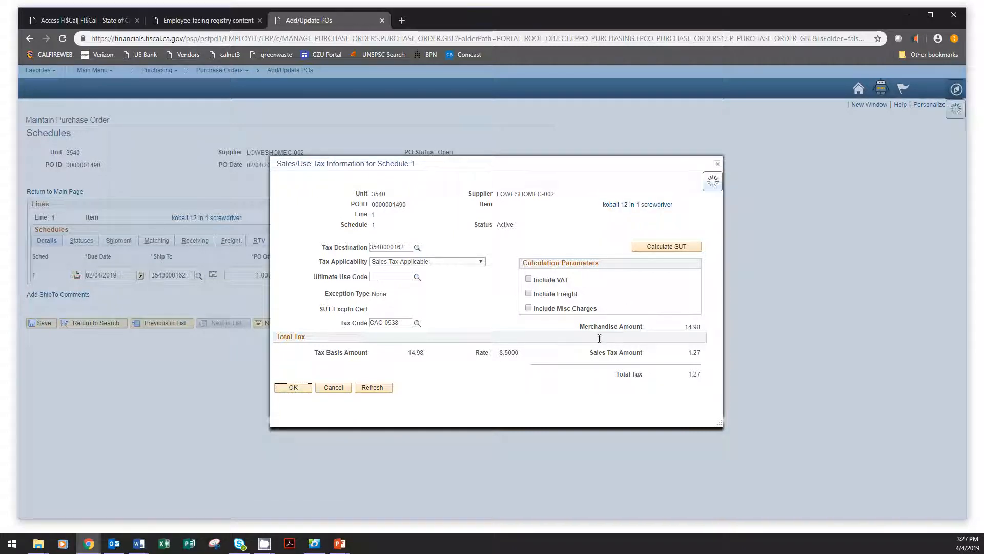
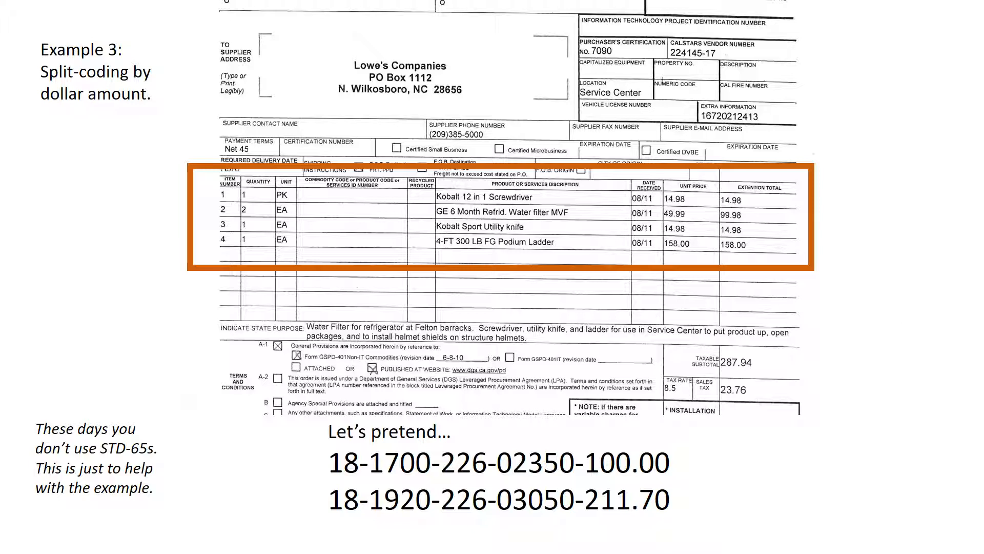
Step: Switch to the purchase order in the browser and review its header, amount summary and item lines
key("alt+Tab")
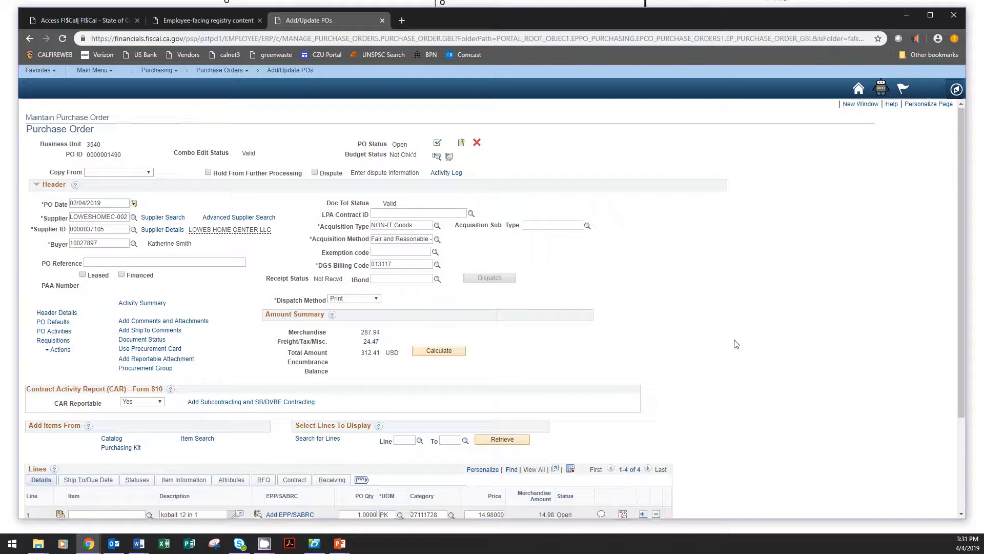
scroll(736, 343, "down", 3)
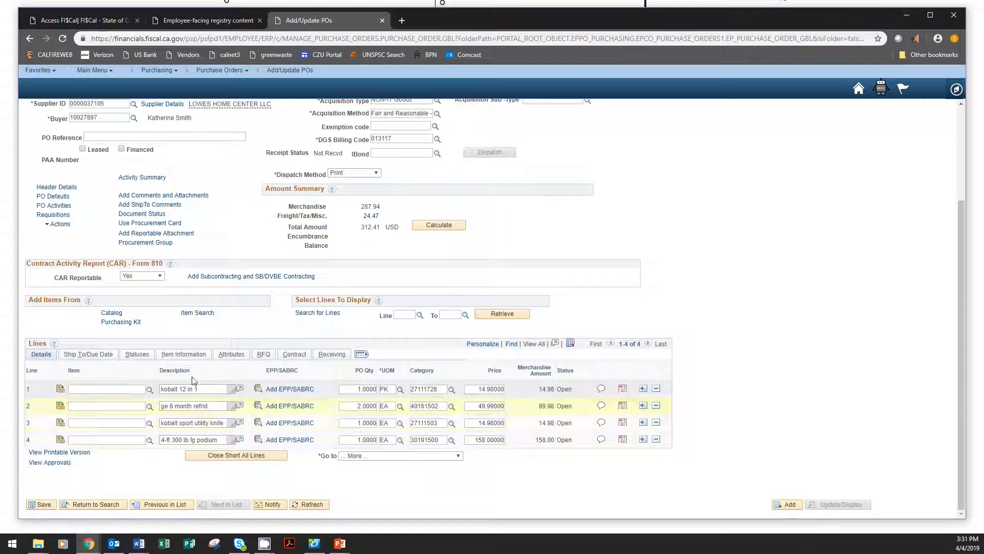
scroll(782, 434, "up", 1)
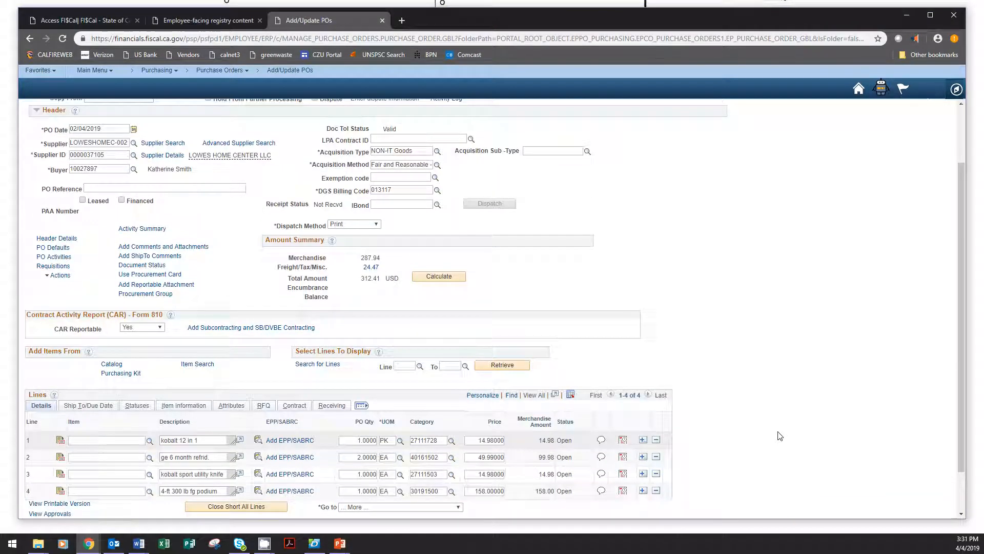
scroll(779, 435, "down", 1)
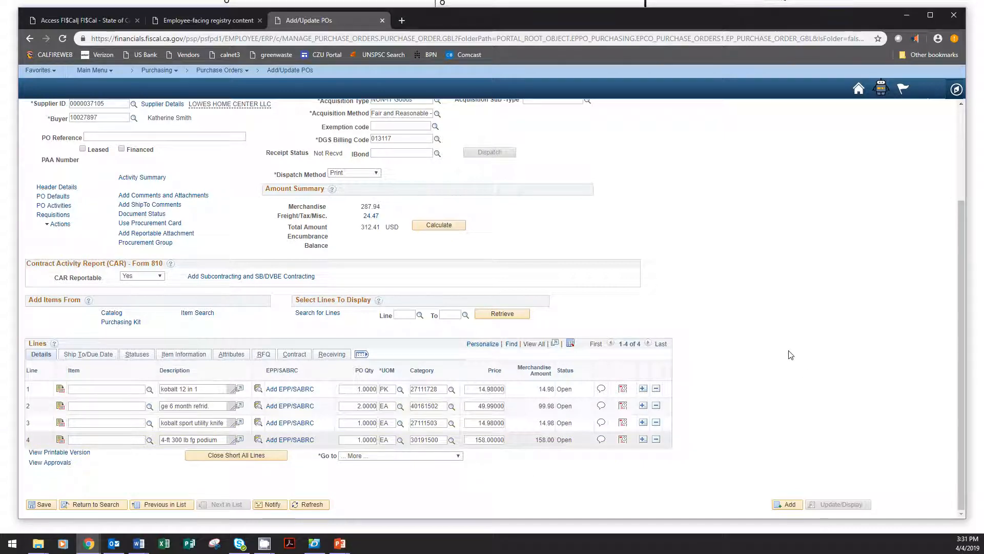
scroll(791, 352, "up", 1)
scroll(726, 397, "down", 1)
scroll(837, 325, "up", 1)
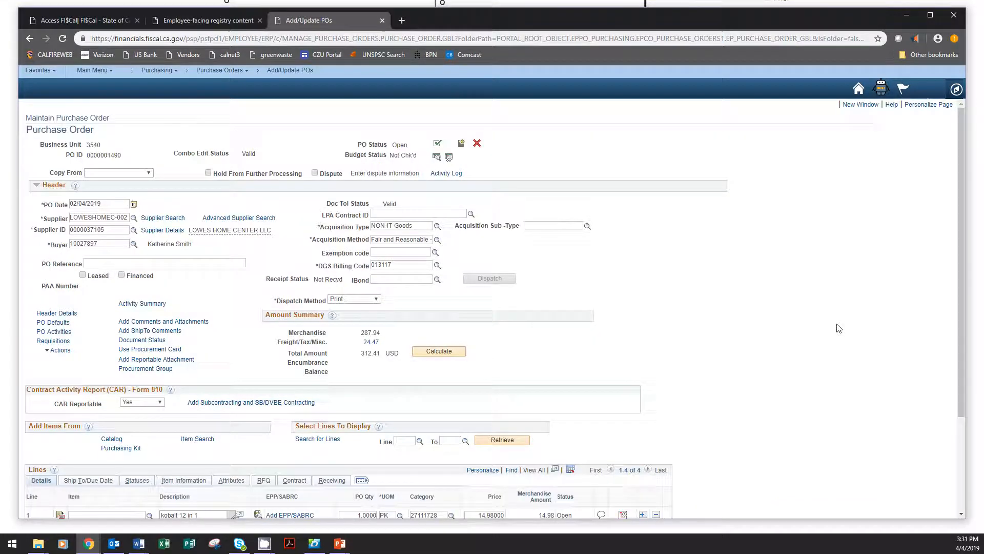
Step: Open the purchase order defaults and review all the chartfields of the default distribution line
scroll(837, 325, "down", 1)
left_click(47, 197)
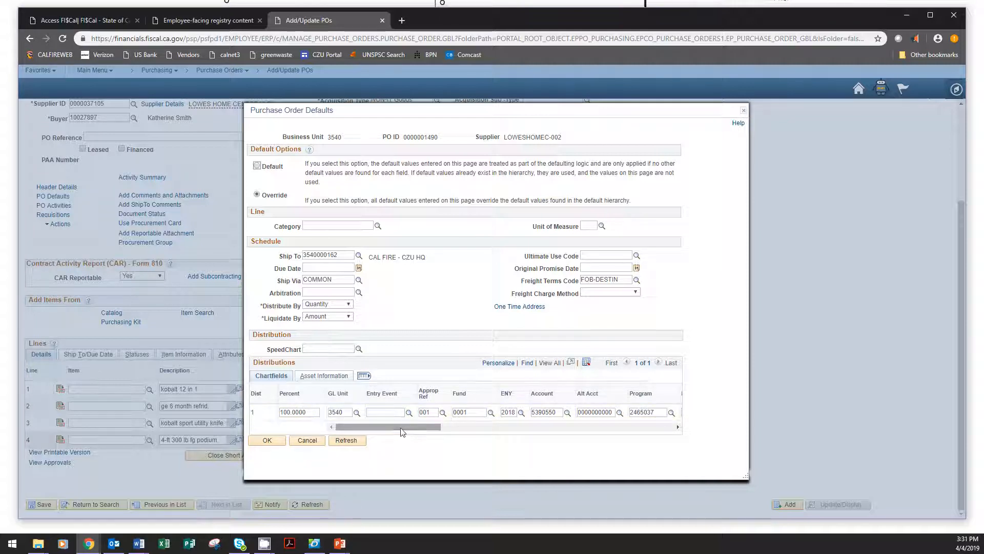
left_click_drag(398, 427, 583, 427)
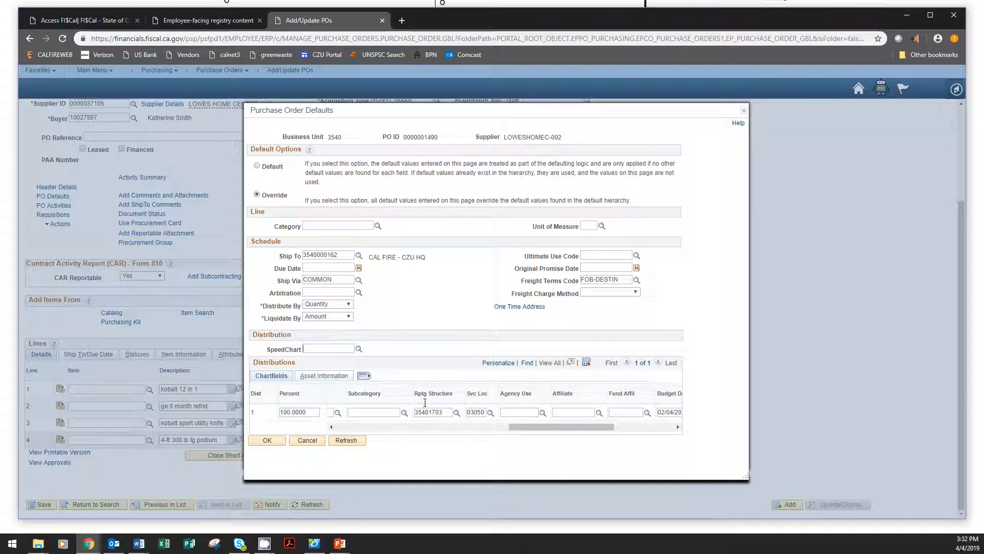
left_click_drag(561, 428, 387, 430)
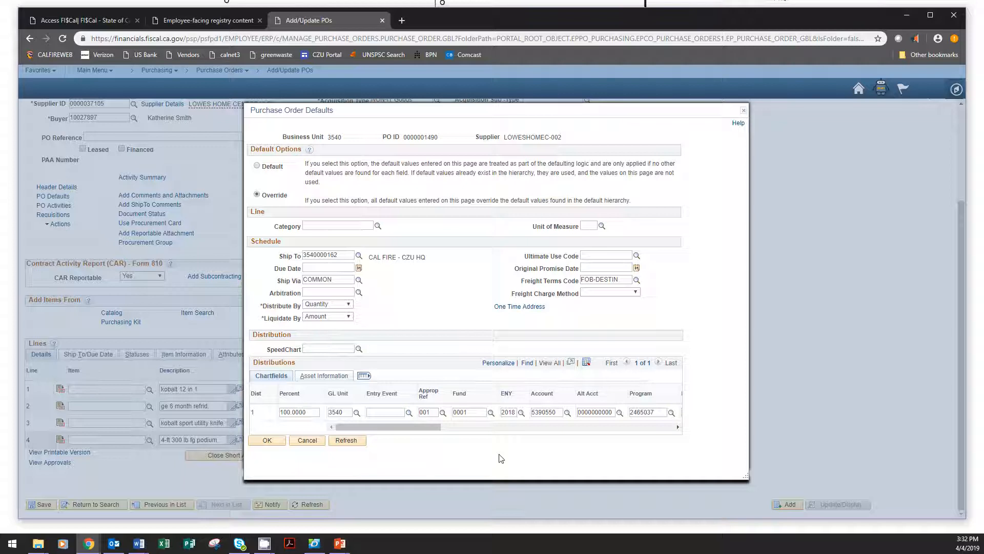
Step: Accept the purchase order defaults and retrofit every listed field change to the existing PO lines, acknowledging the retrofit message
left_click(267, 441)
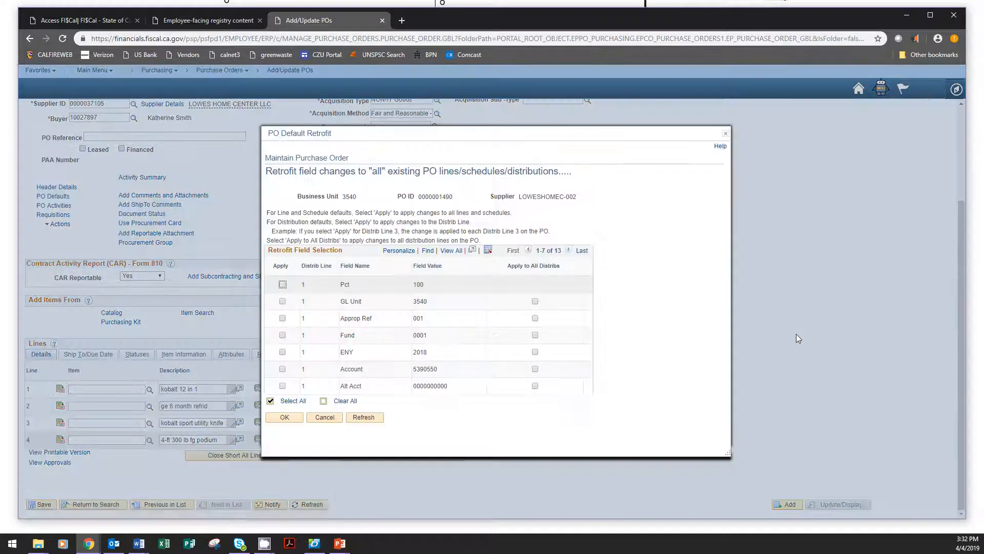
left_click(293, 400)
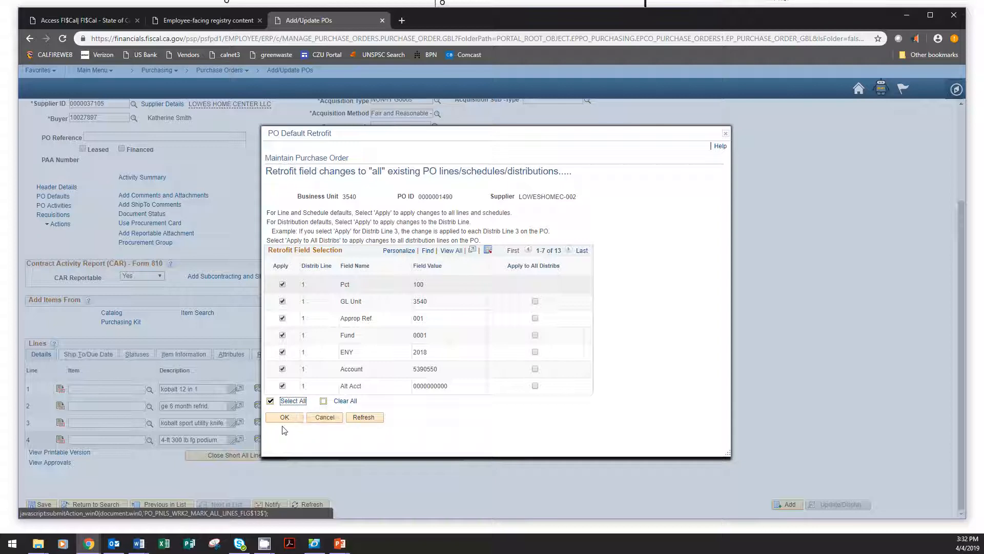
left_click(285, 417)
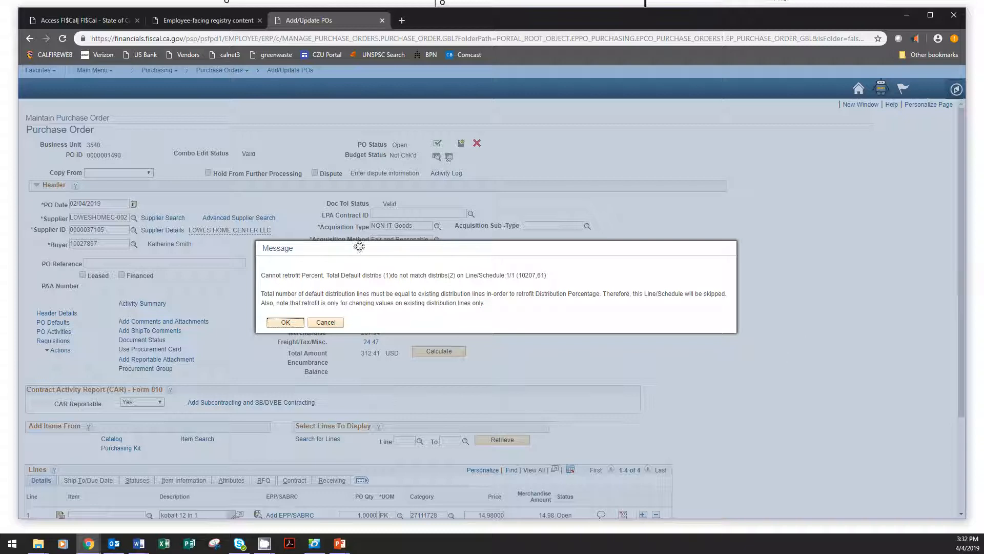
left_click(284, 323)
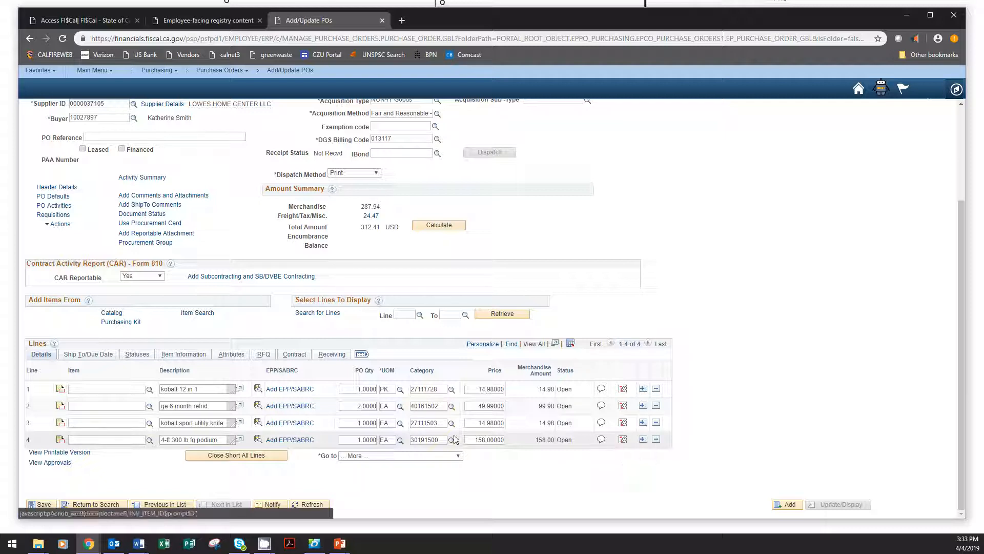
Step: Open the schedule distributions for line 4, the 4-ft 300 lb fg podium ladder
left_click(623, 441)
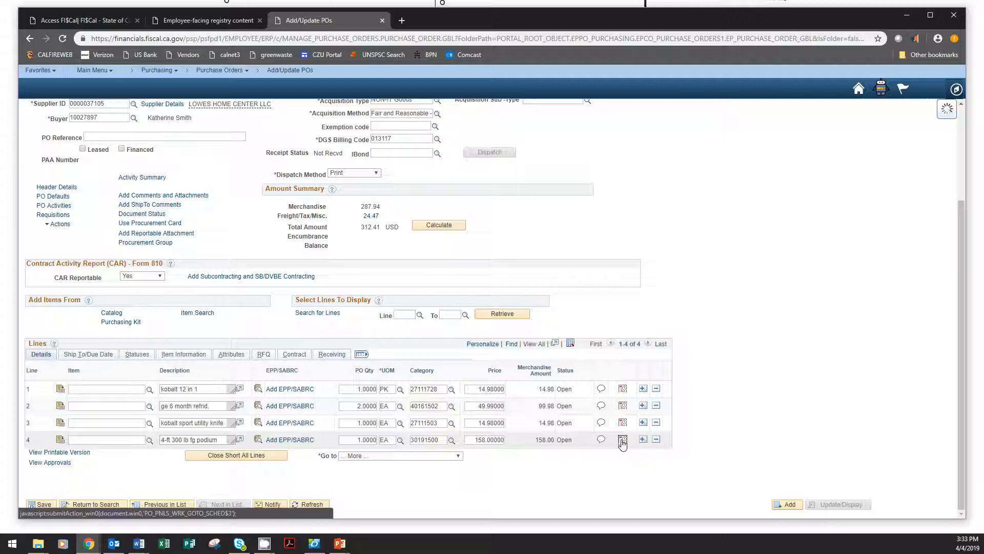
left_click(487, 275)
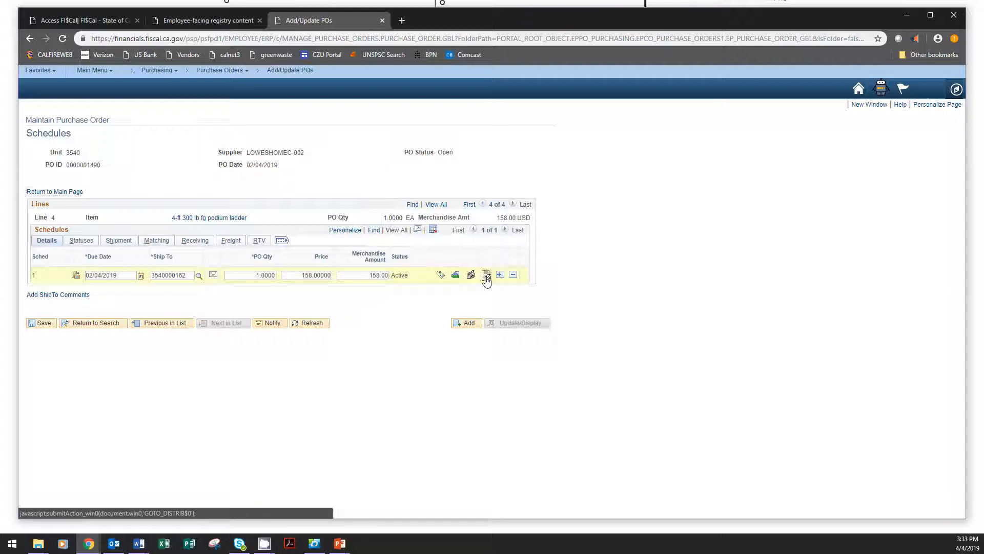
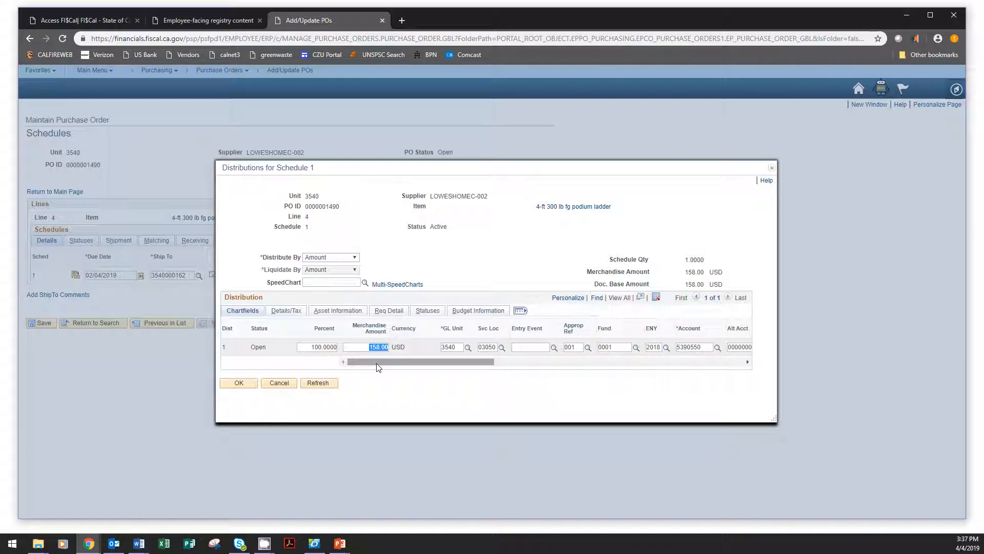
Step: Add one new distribution row below row 1 for line 4's schedule and check its copied chartfields
left_click_drag(377, 366, 700, 356)
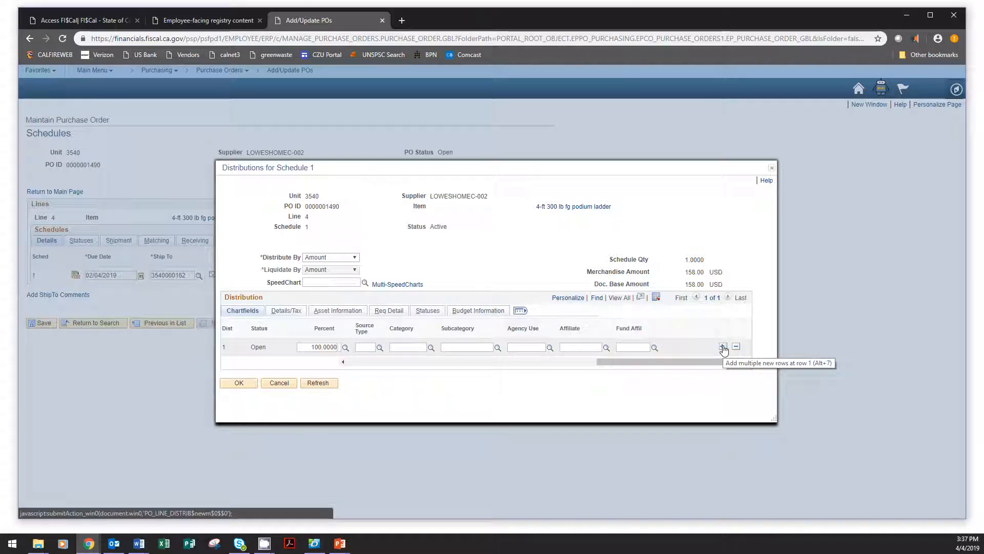
left_click(722, 347)
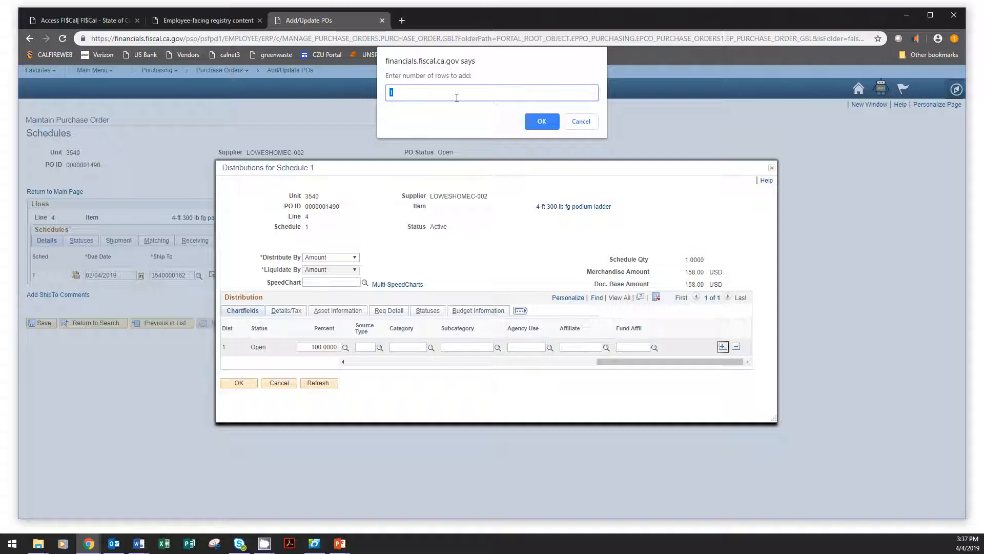
left_click(543, 123)
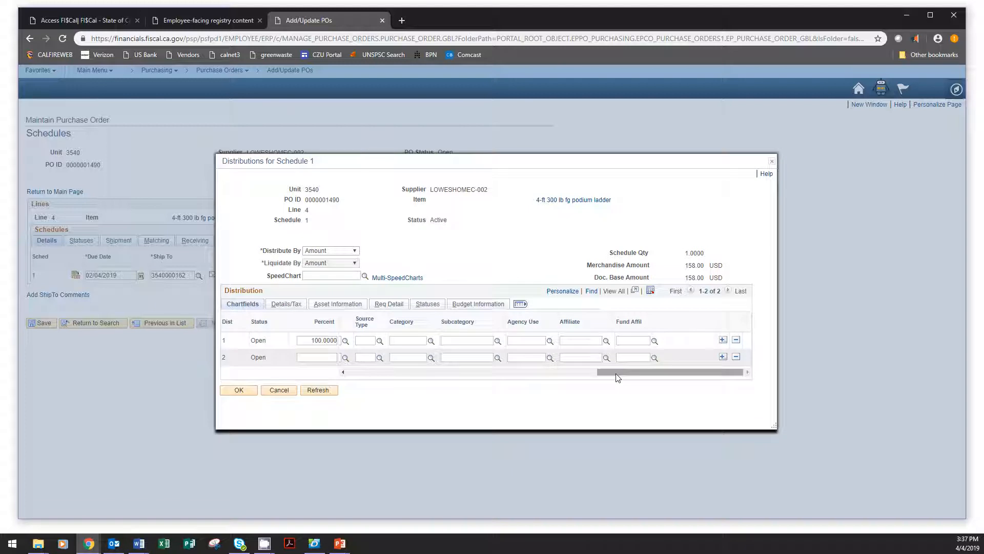
left_click_drag(615, 377, 425, 382)
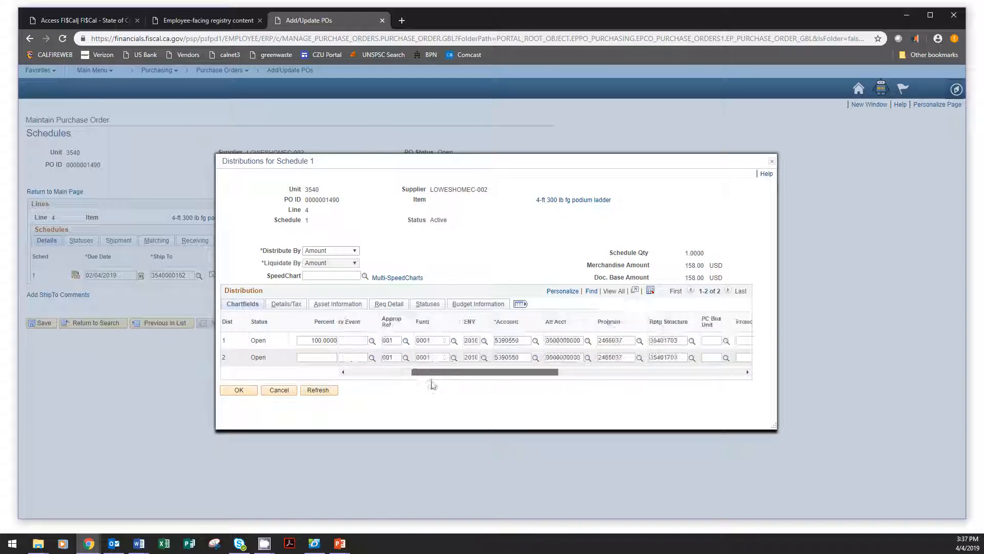
left_click_drag(539, 373, 396, 394)
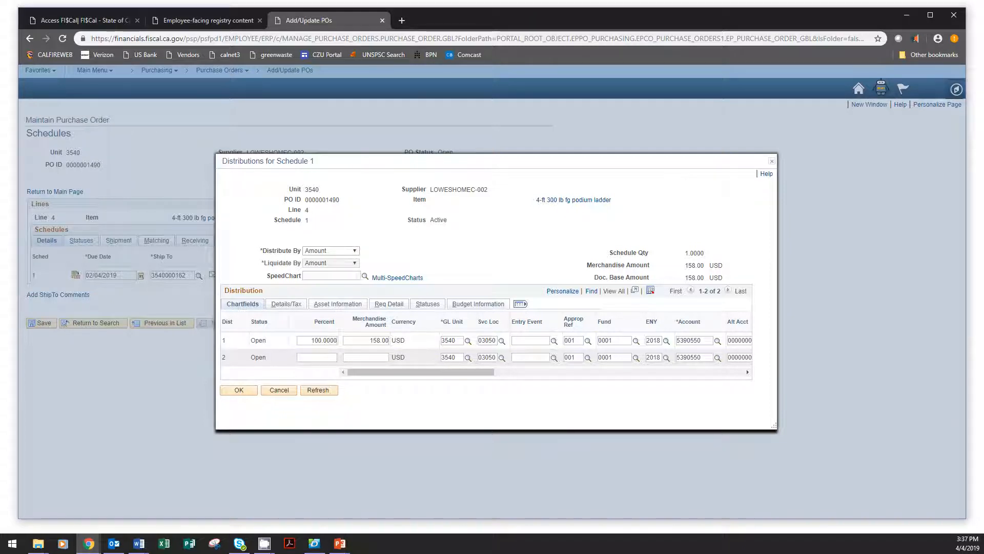
Step: Open multiple SpeedCharts for the line 4 distribution, add a second row, and enter SpeedCharts 03050-18 and 02350-18
left_click(404, 280)
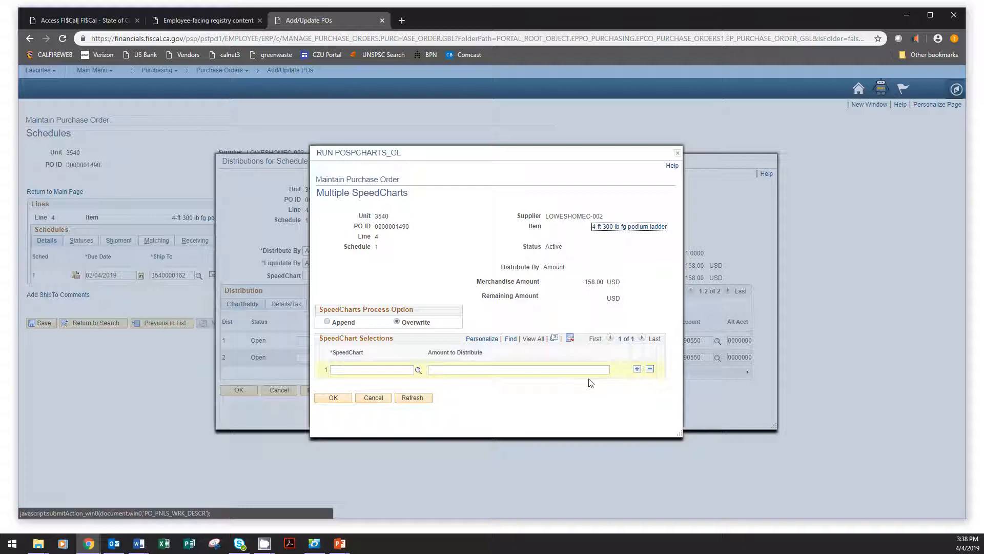
left_click(637, 370)
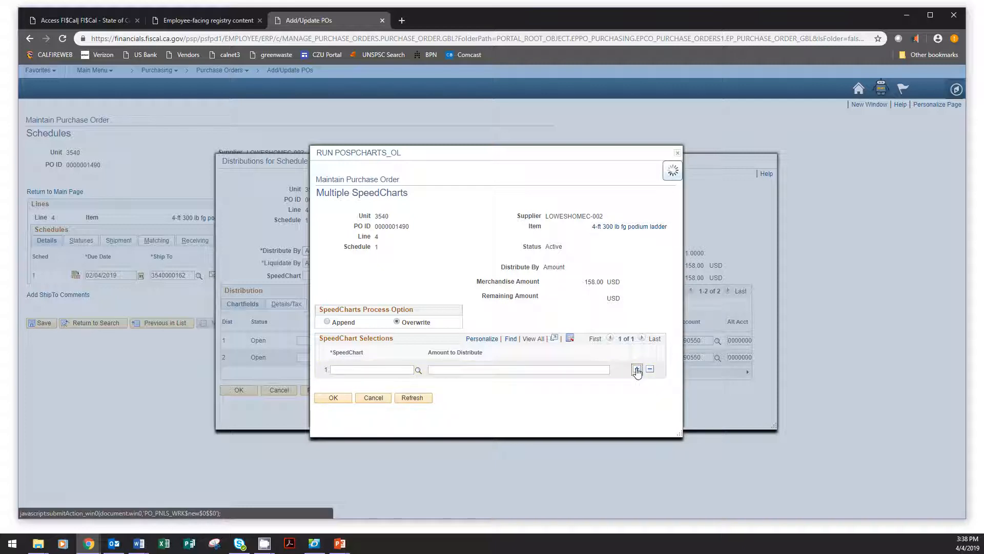
left_click(376, 367)
type("03050-18")
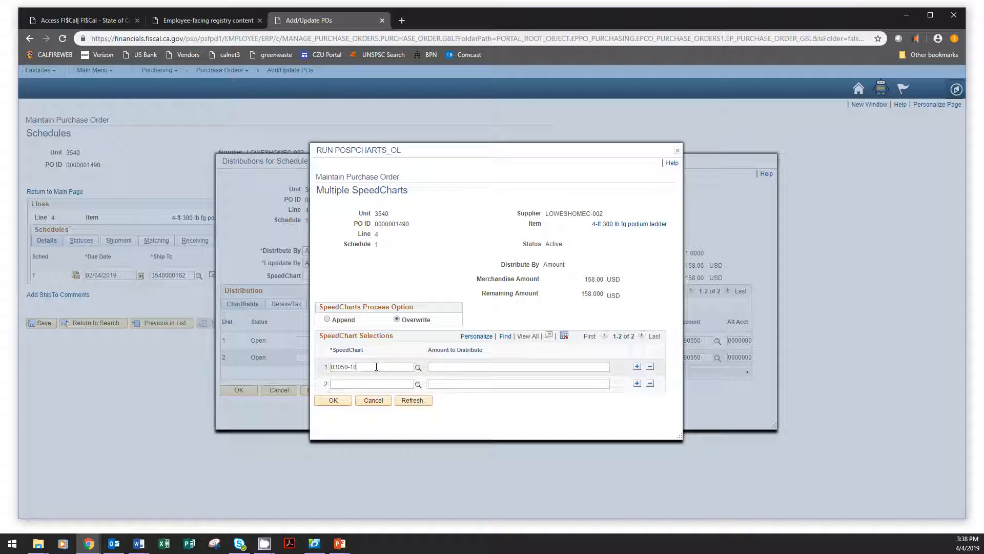
left_click(375, 384)
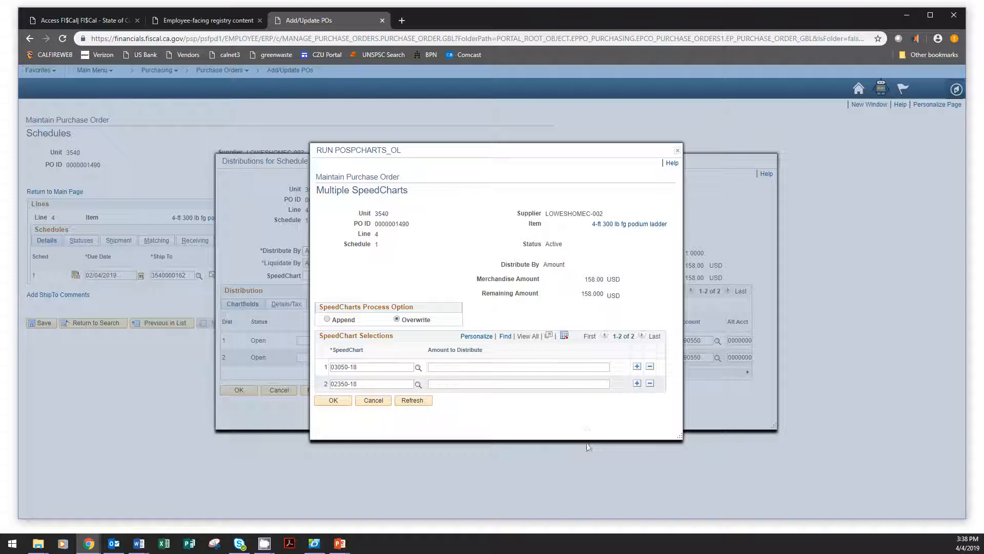
Step: Consult the split-coding tax formula slide and set the amount to distribute for SpeedChart 02350-18 to 92.17
left_click(458, 384)
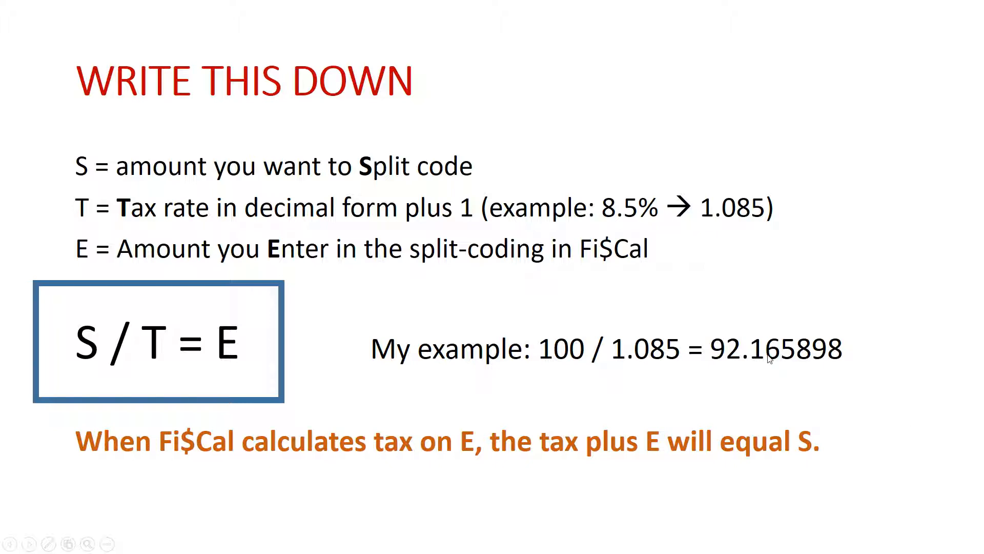
key("alt+Tab")
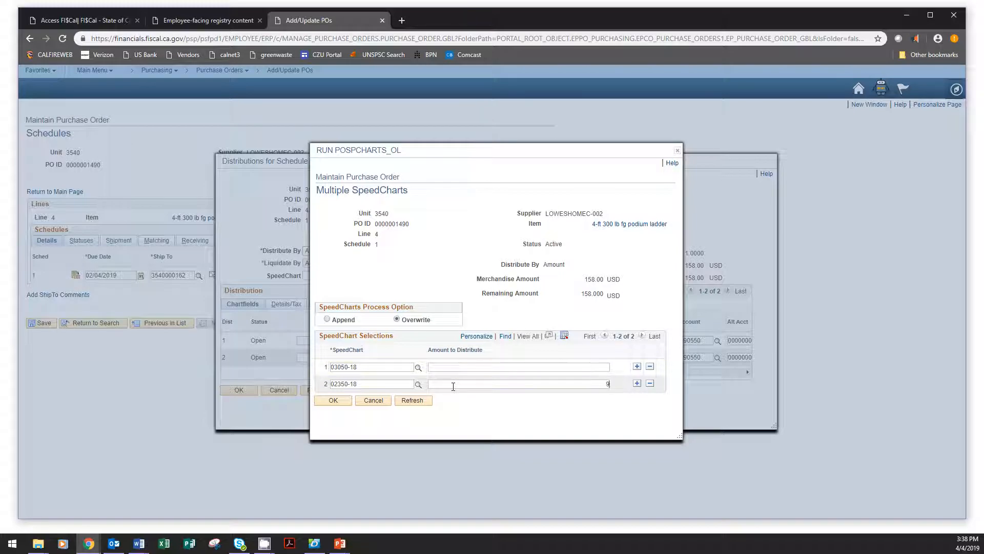
type("17")
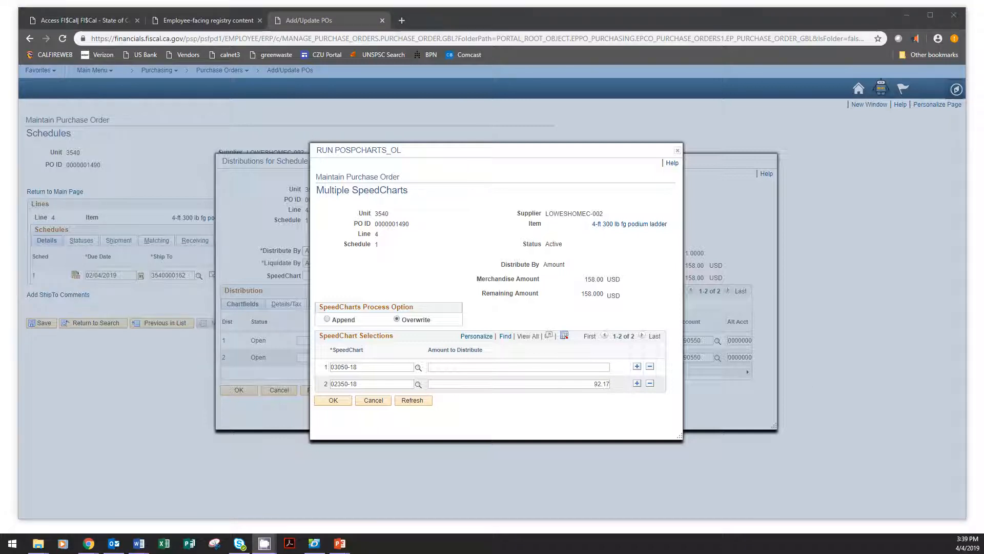
left_click(574, 367)
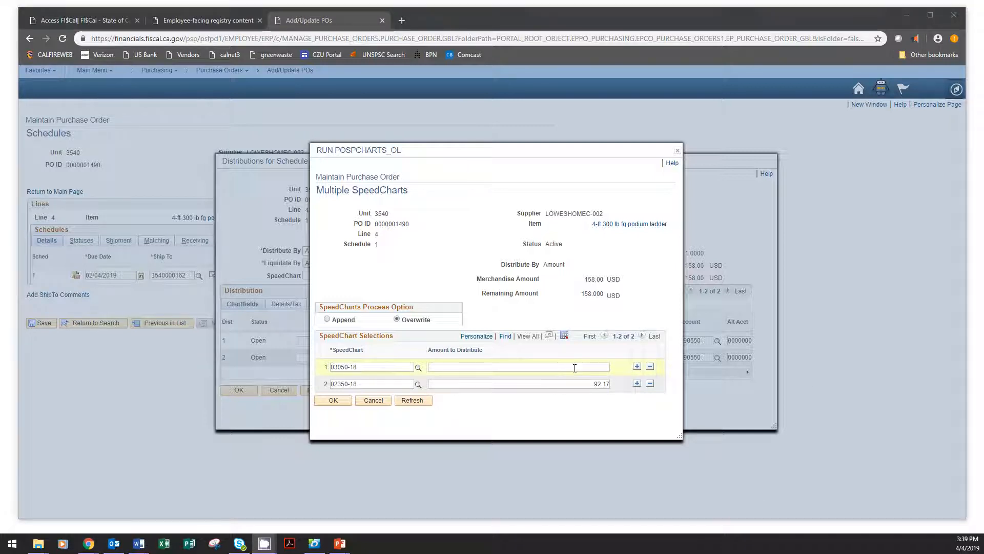
left_click(575, 368)
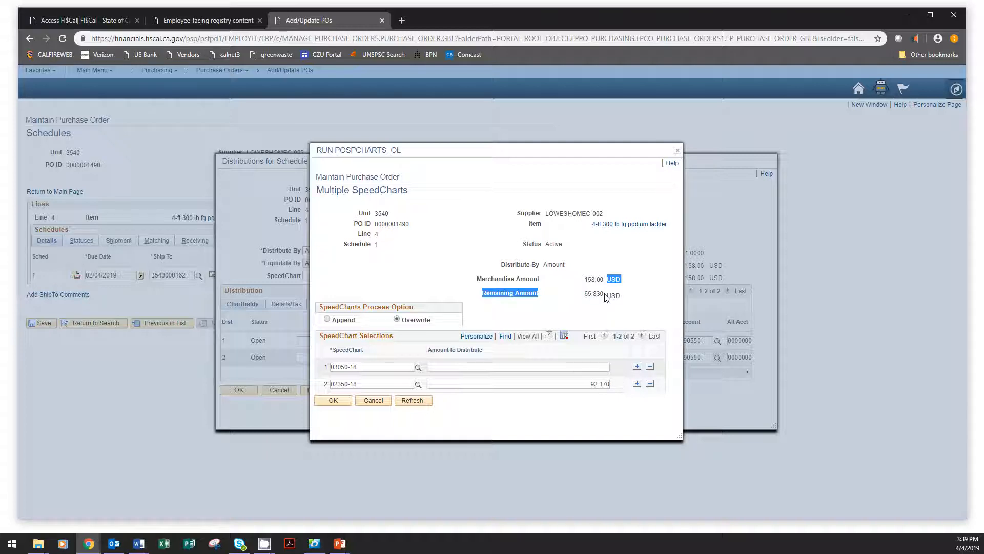
Step: Distribute the remaining 65.83 to SpeedChart 03050-18 and accept the SpeedChart selections
left_click_drag(584, 294, 604, 295)
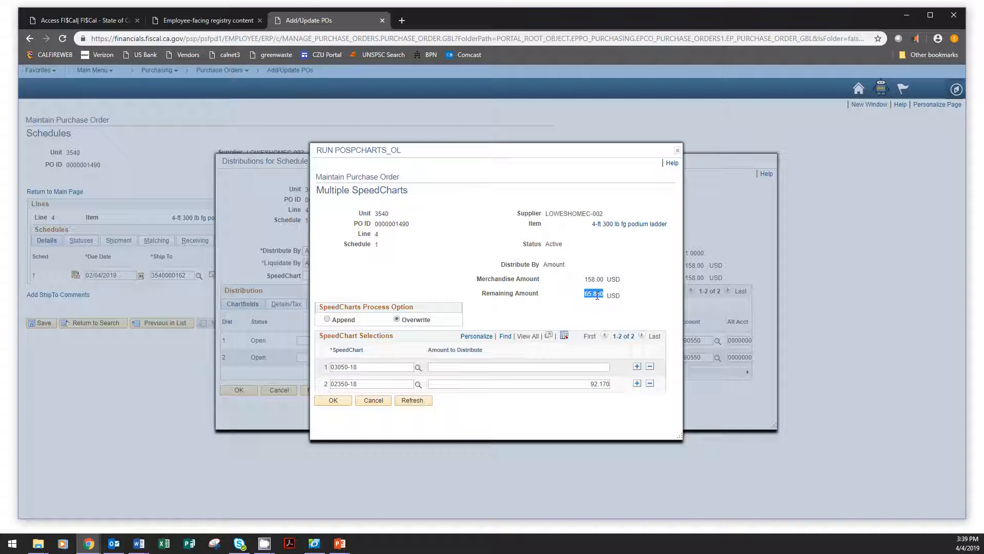
left_click(591, 366)
type("65.83")
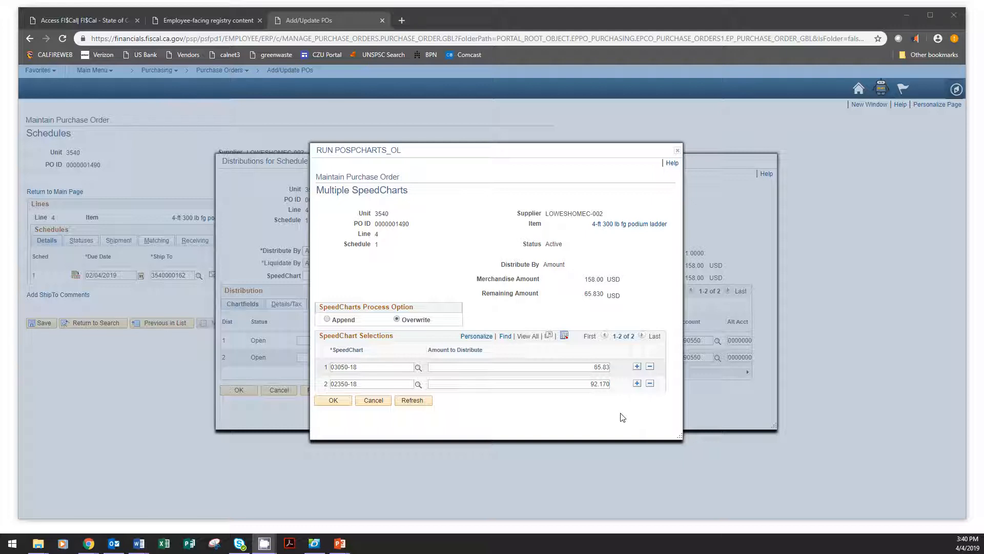
left_click(554, 382)
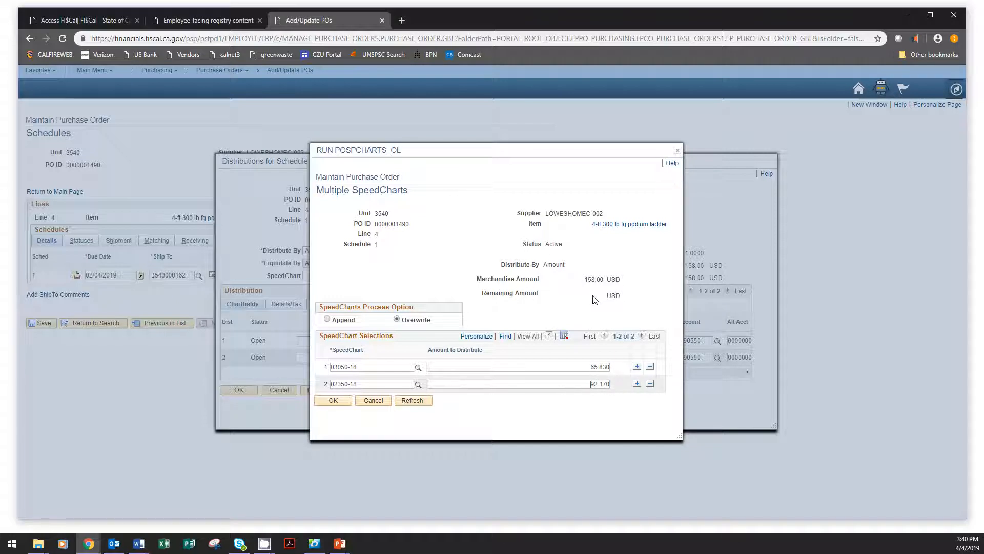
left_click(339, 403)
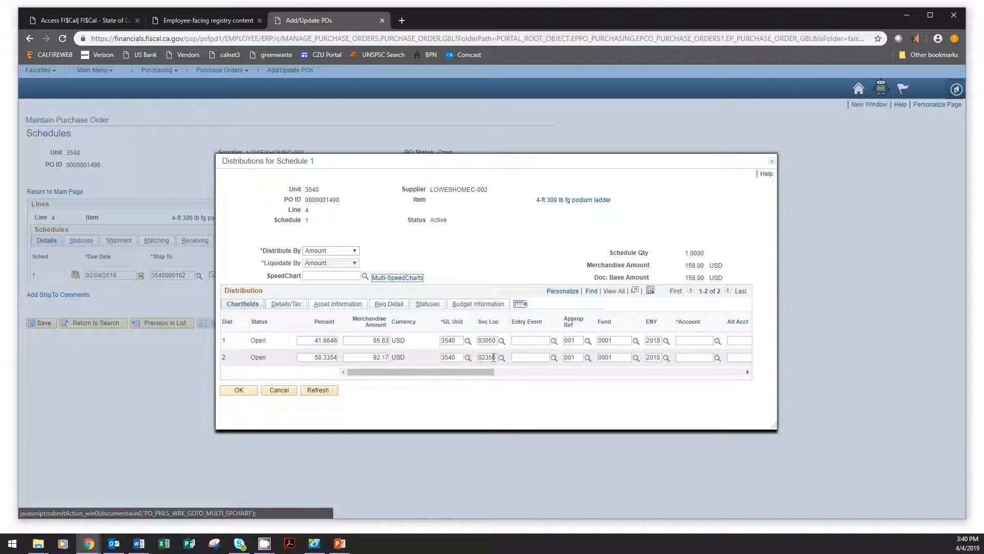
Step: Fill in the Account chartfield 5390550 on both distribution lines and check their merchandise amounts
left_click_drag(480, 371, 578, 376)
left_click(544, 340)
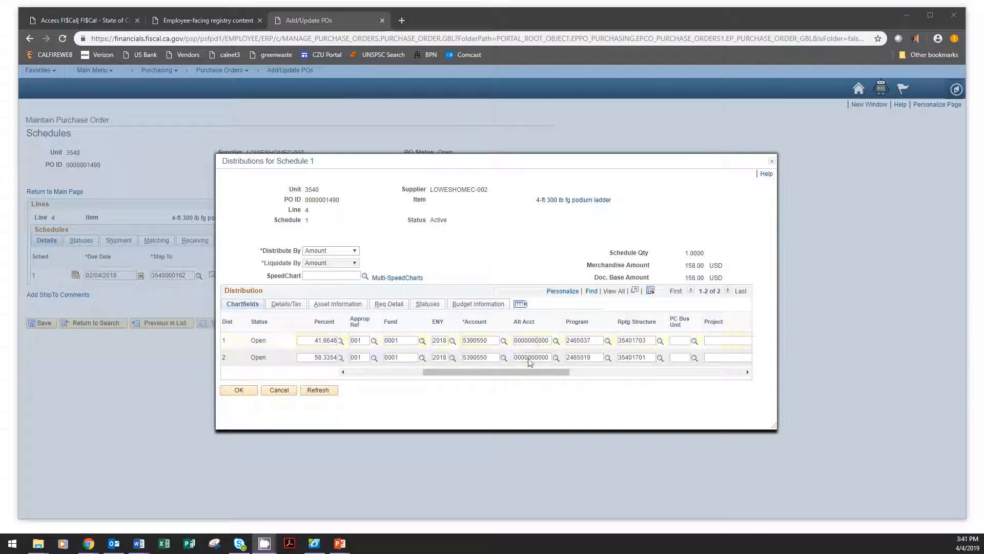
left_click_drag(534, 370, 420, 382)
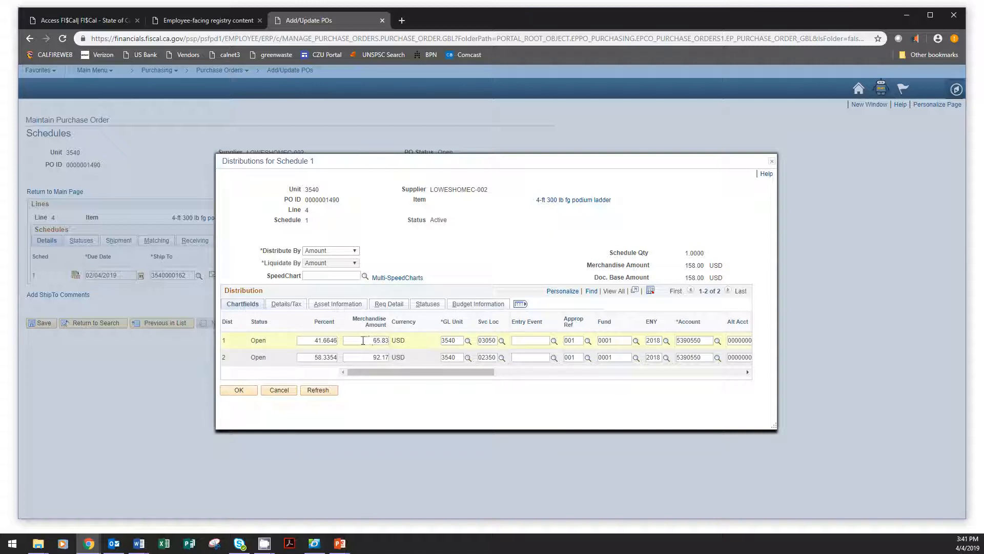
left_click_drag(375, 341, 395, 344)
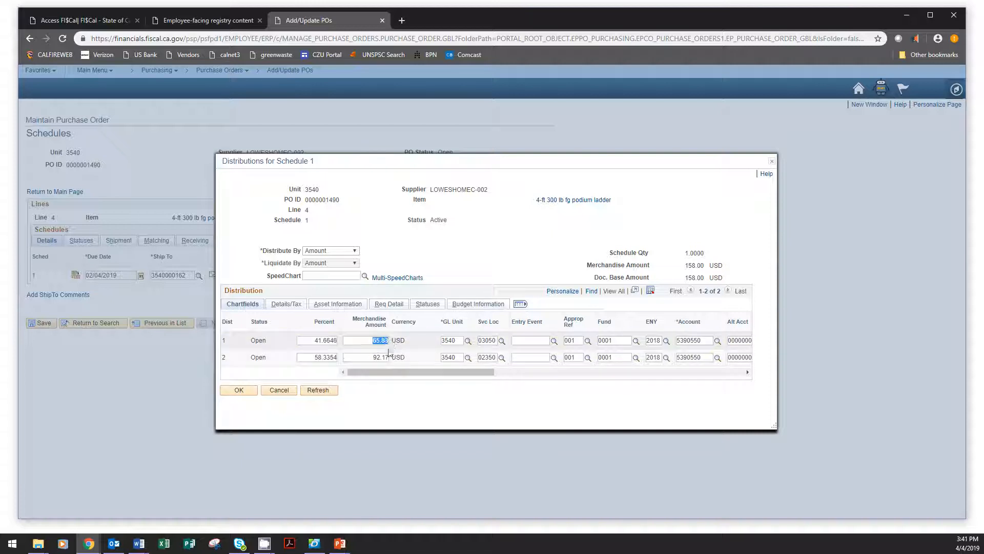
left_click(420, 342)
left_click_drag(370, 357, 392, 358)
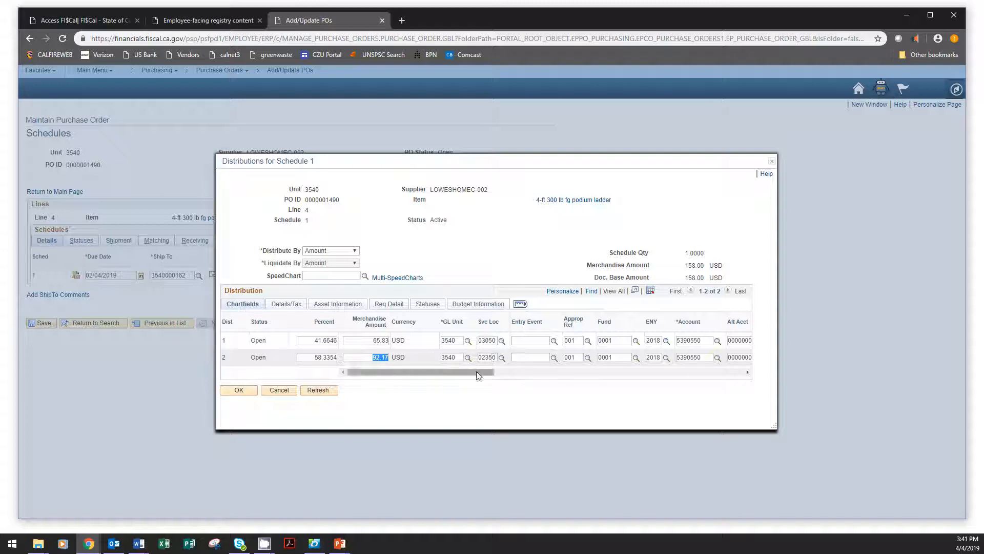
left_click(364, 357)
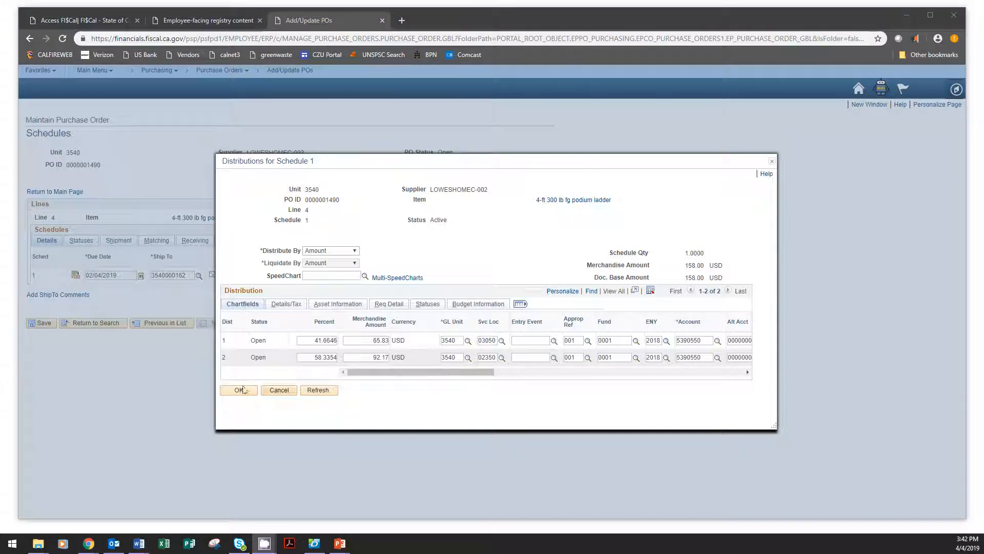
Step: Accept the split distributions for line 4 and return to the item lines on the purchase order's main page
left_click(243, 391)
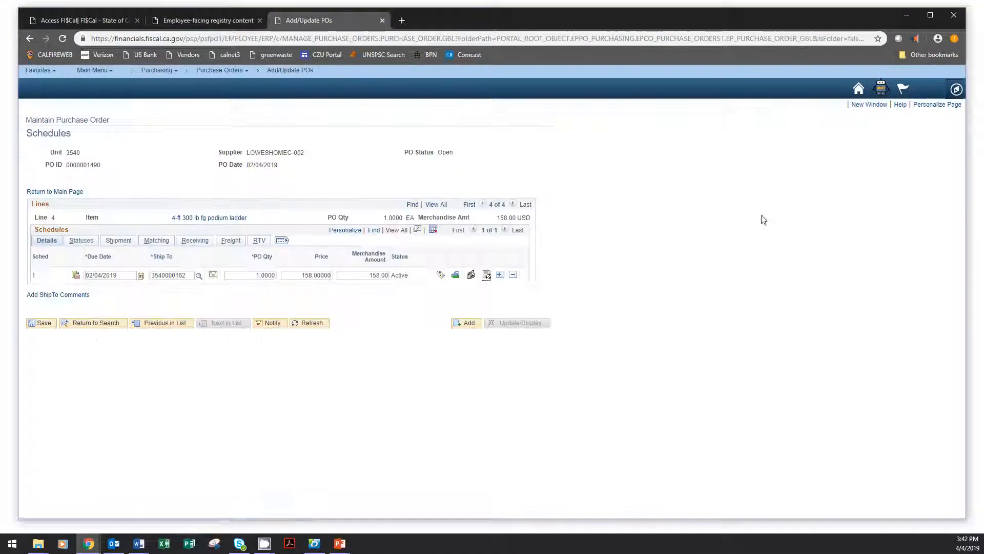
left_click(69, 193)
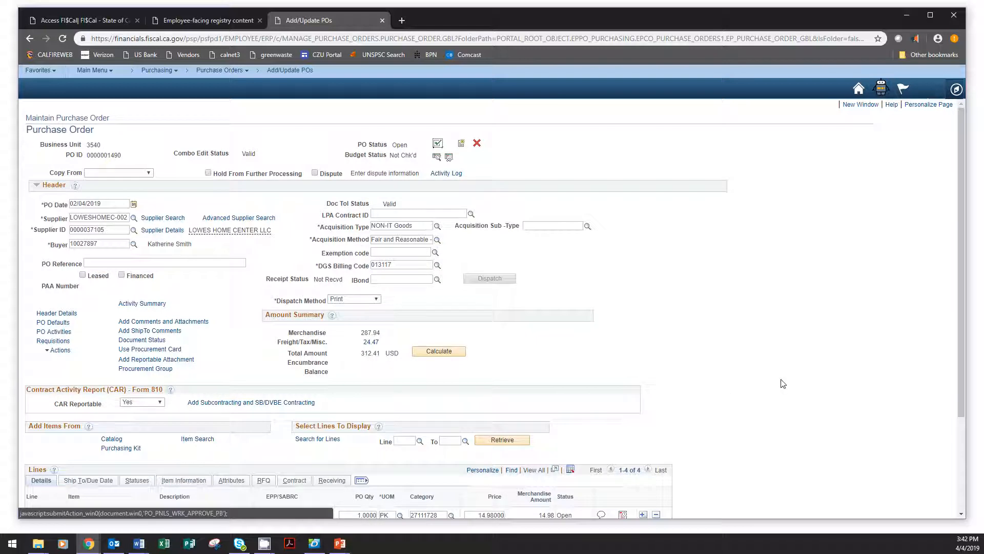
scroll(782, 384, "down", 3)
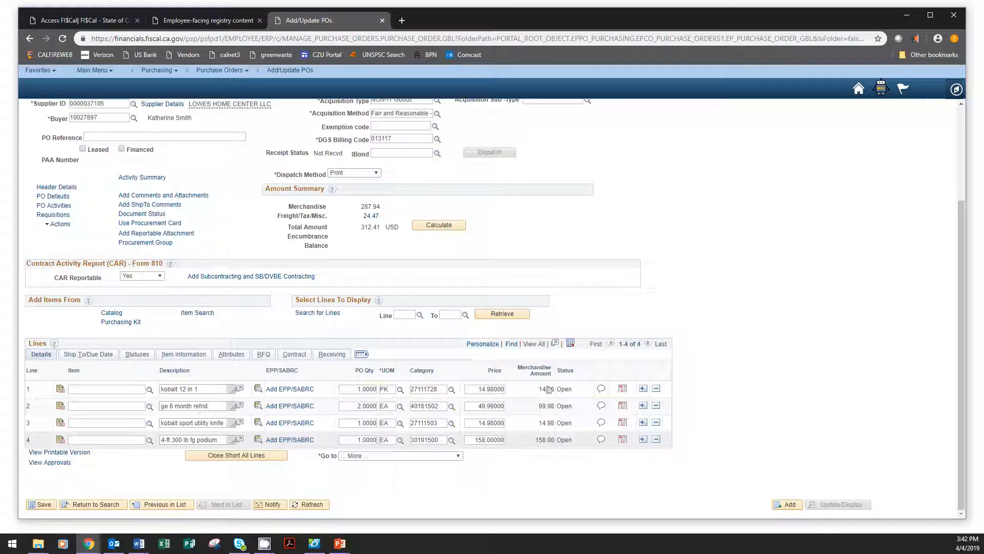